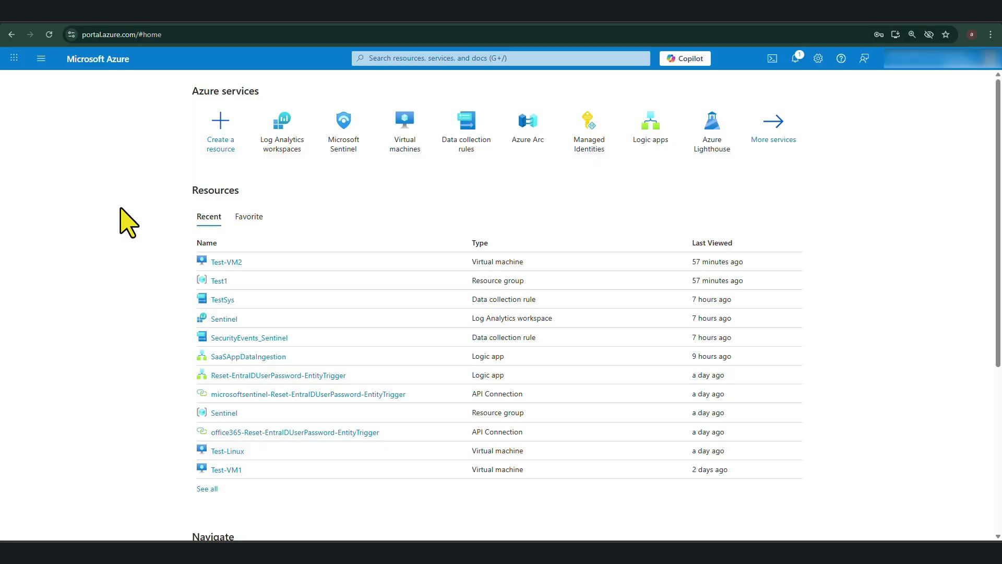
Open the Log Analytics workspaces list and search the portal for "log analytics"
click(282, 148)
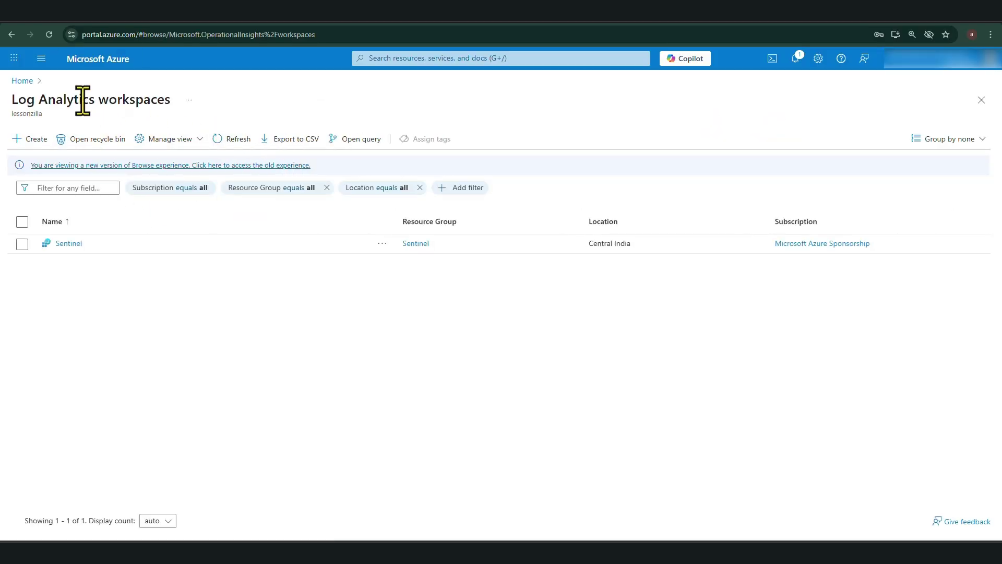
click(389, 58)
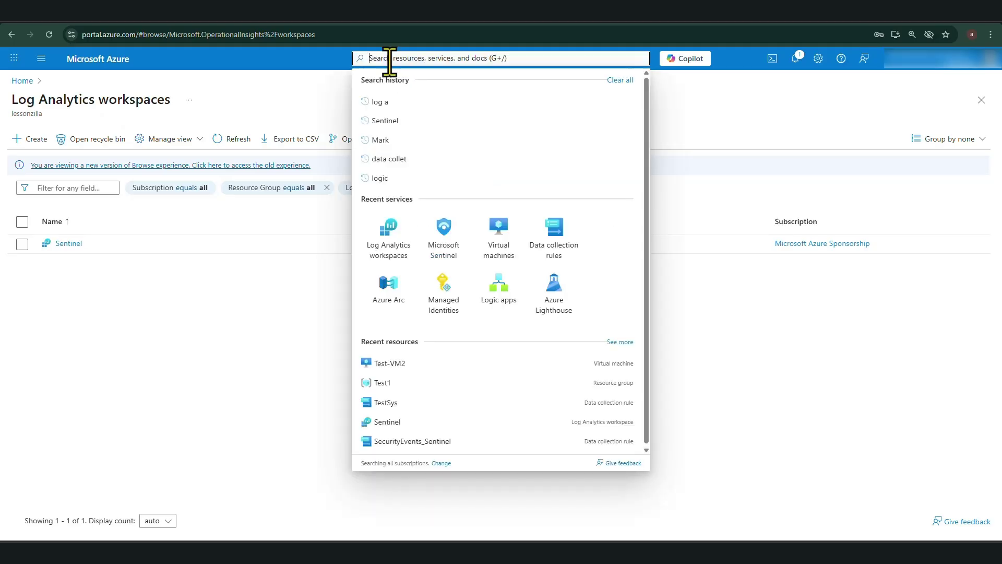
text(log analytics)
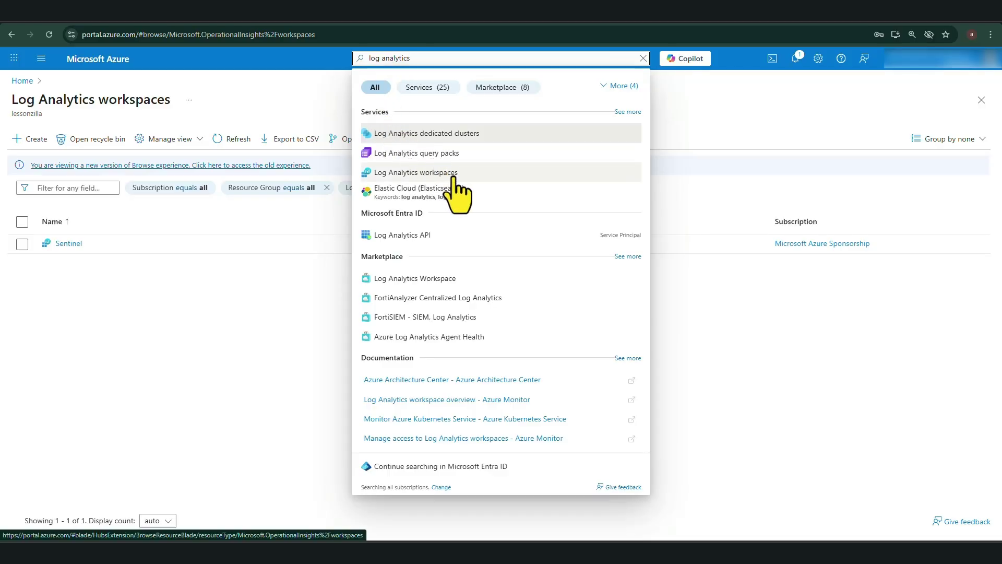
click(204, 300)
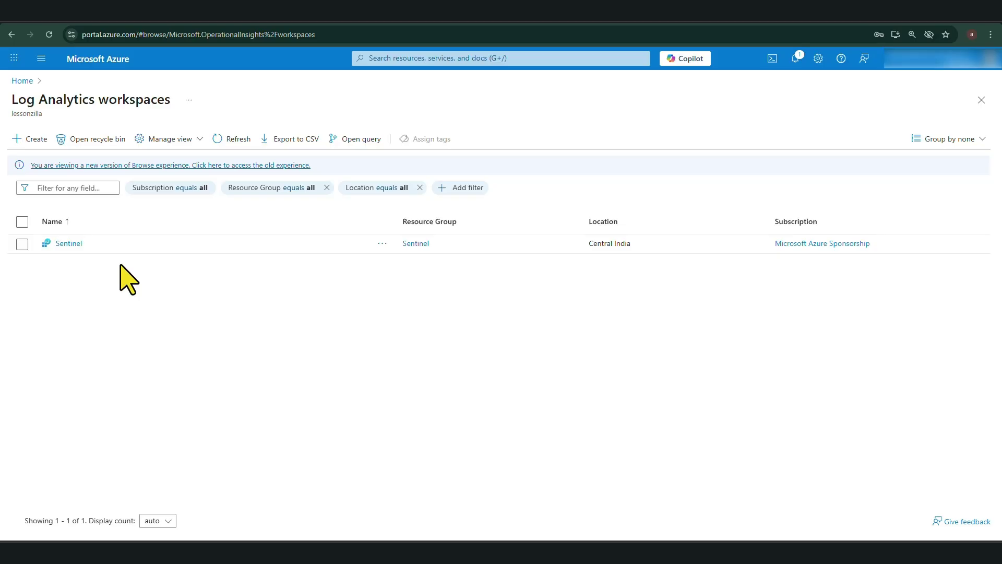
Create a Log Analytics workspace named Sentinel2 in the Sentinel resource group, keeping the Central India region
click(31, 139)
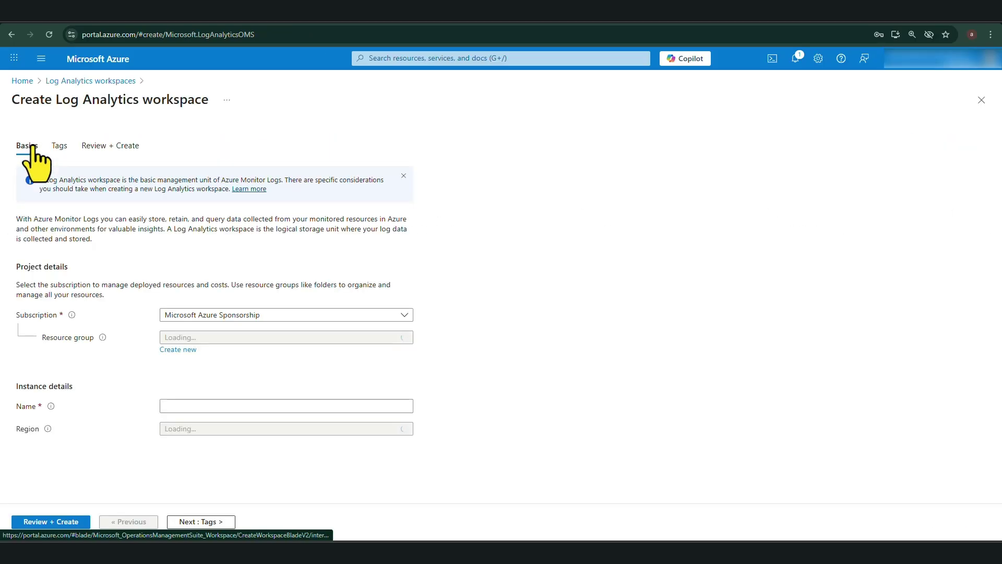
click(234, 337)
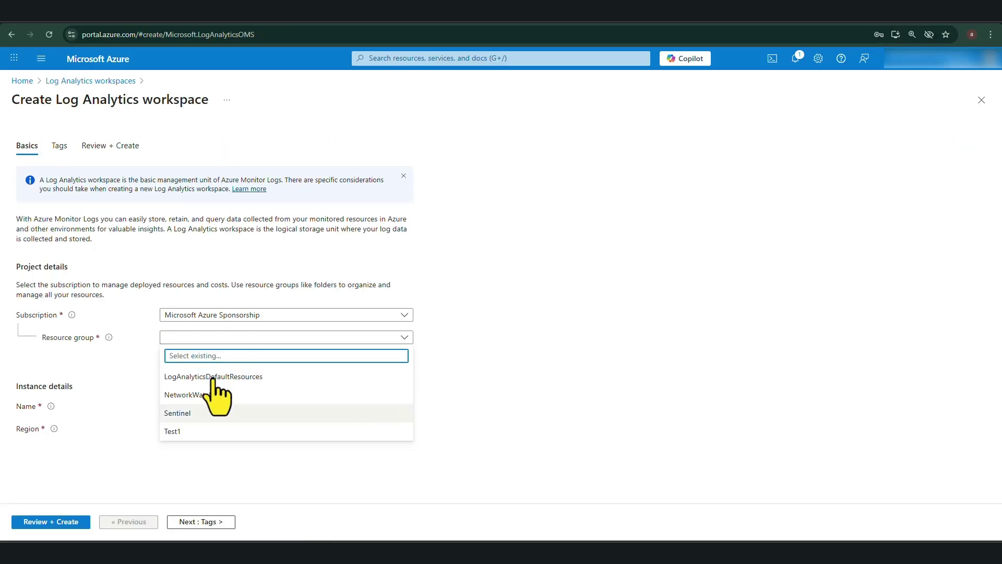
click(193, 413)
click(188, 406)
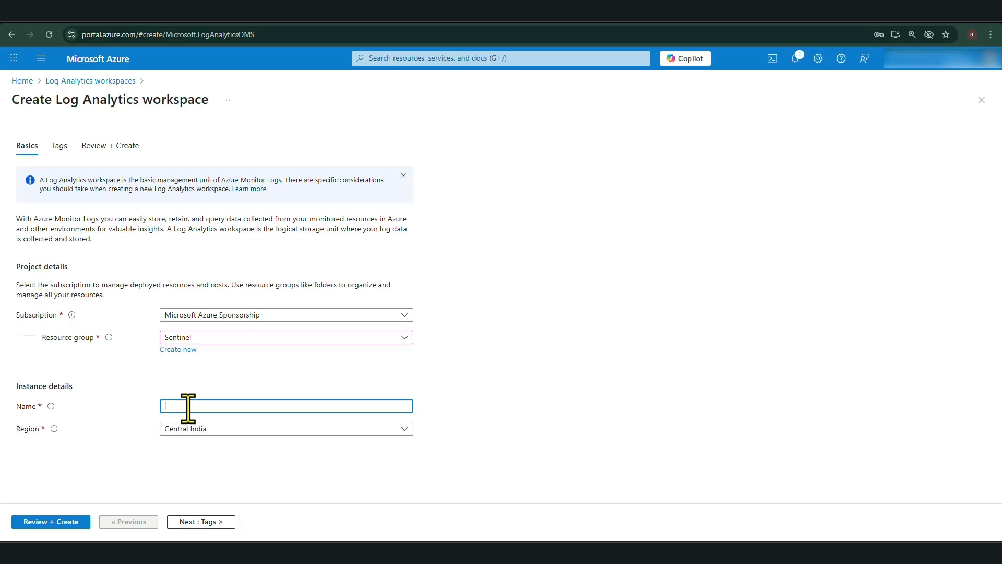
text(Sente)
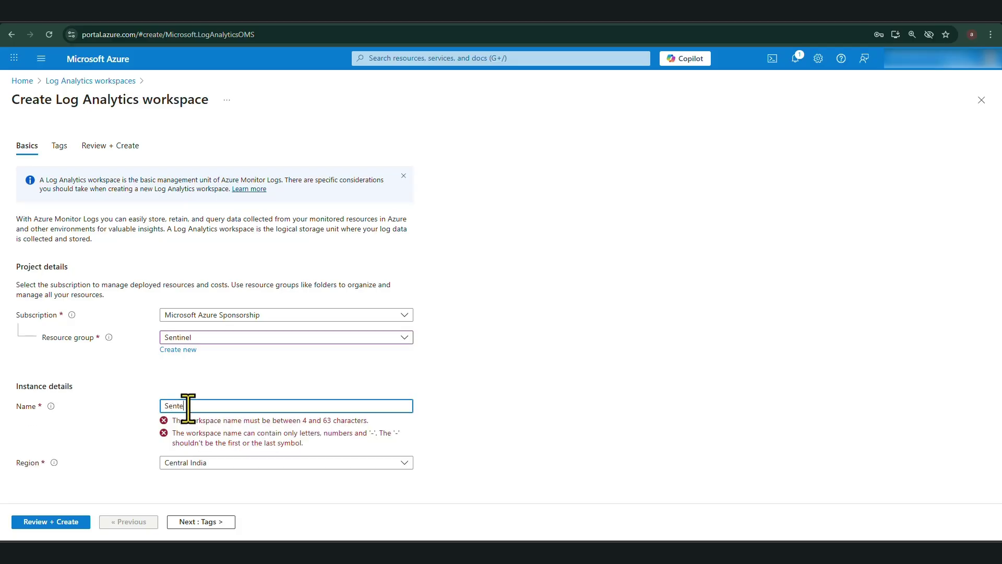
key(BackSpace)
text(inel2)
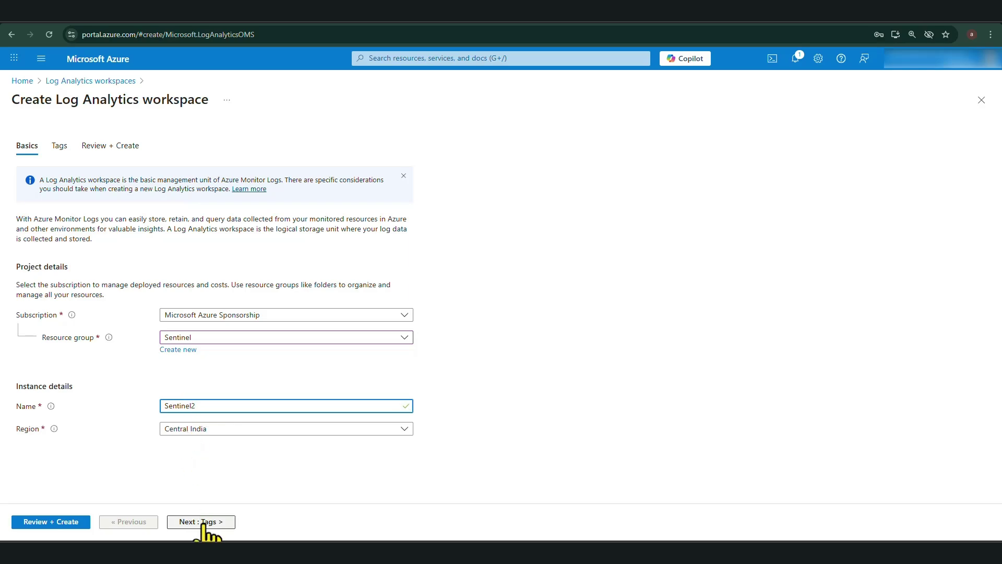
click(42, 524)
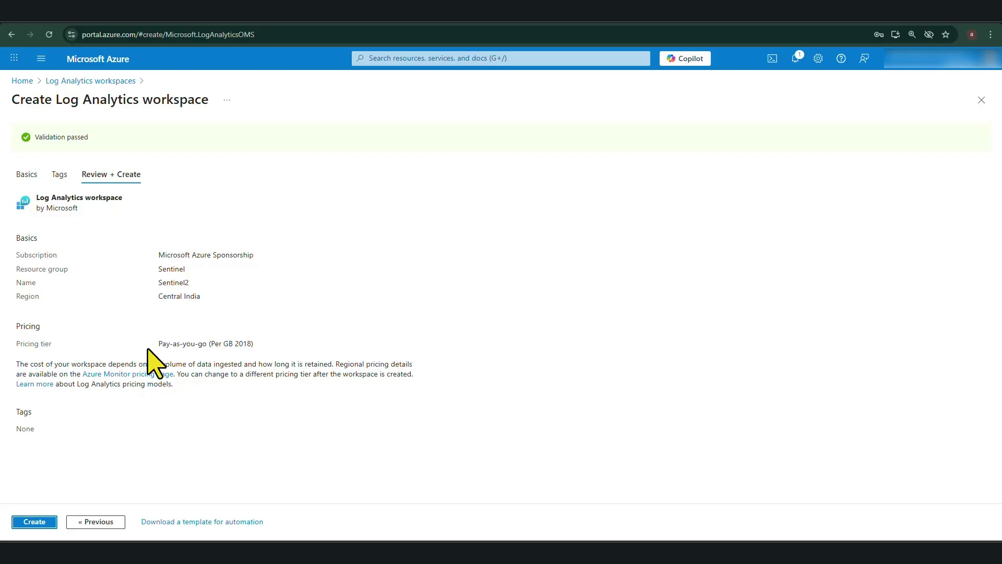
click(30, 522)
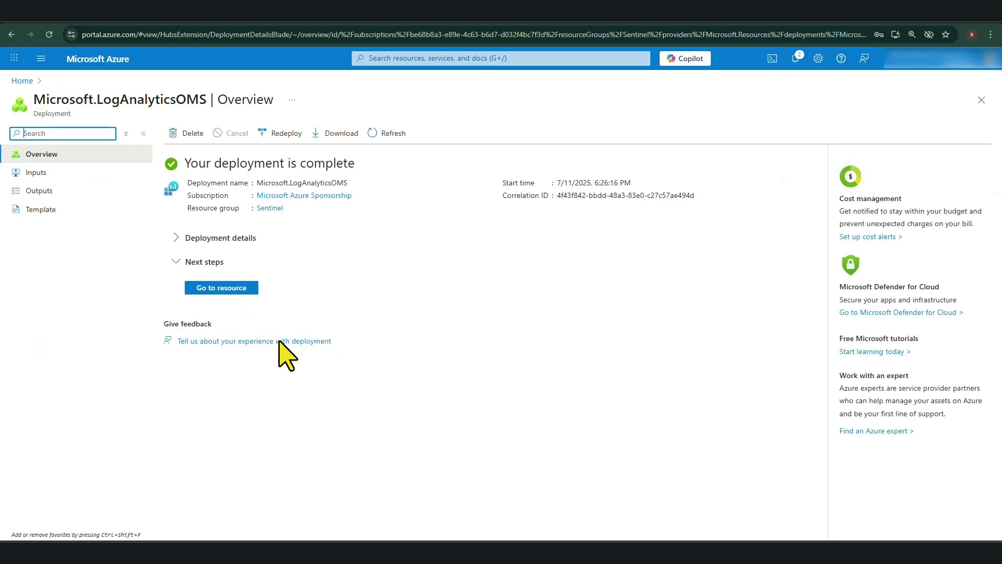
Search the portal for Microsoft Sentinel and open the service
click(395, 59)
text(Mi)
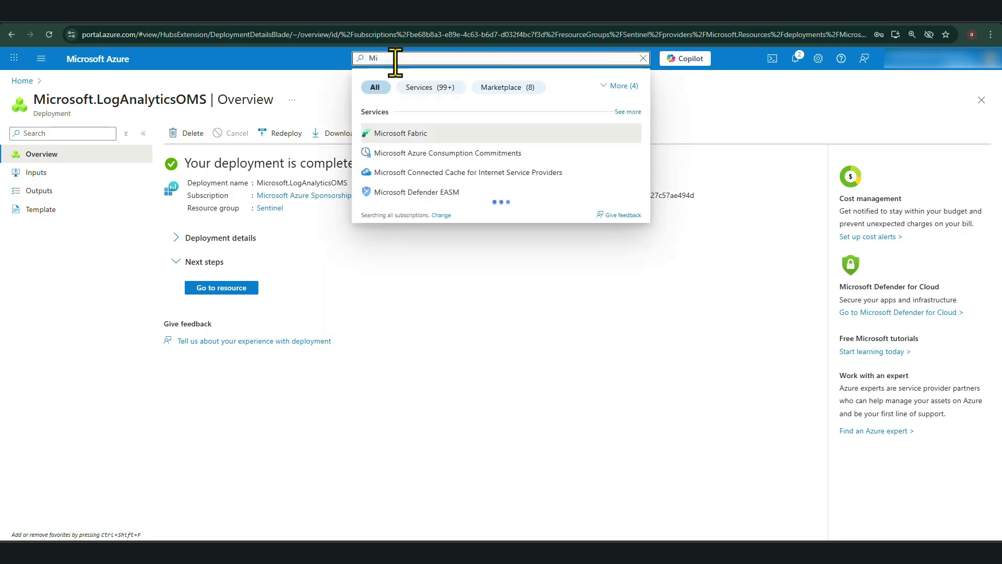
text(crosoft Sentinel)
click(407, 133)
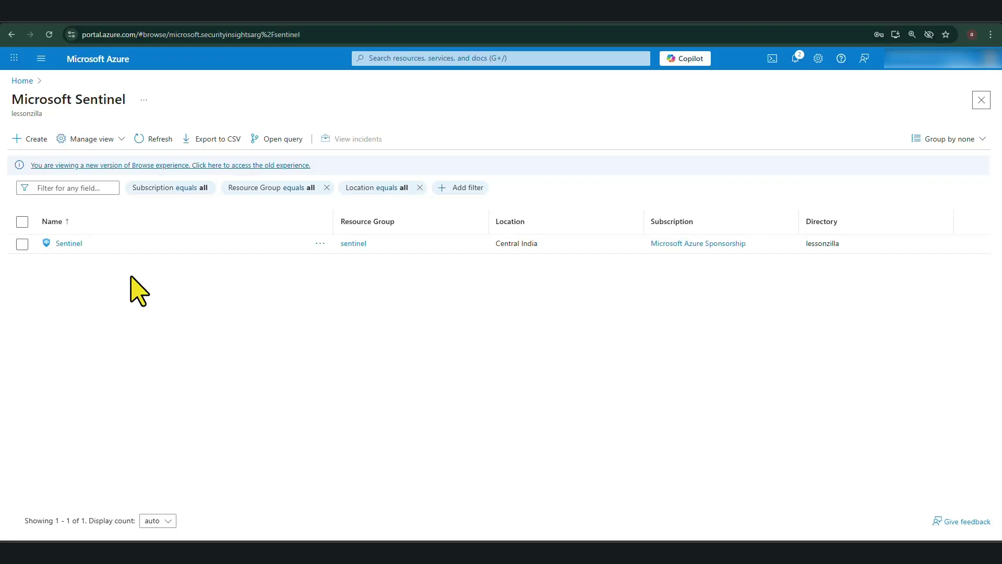
Add Microsoft Sentinel to the Sentinel2 workspace
click(21, 141)
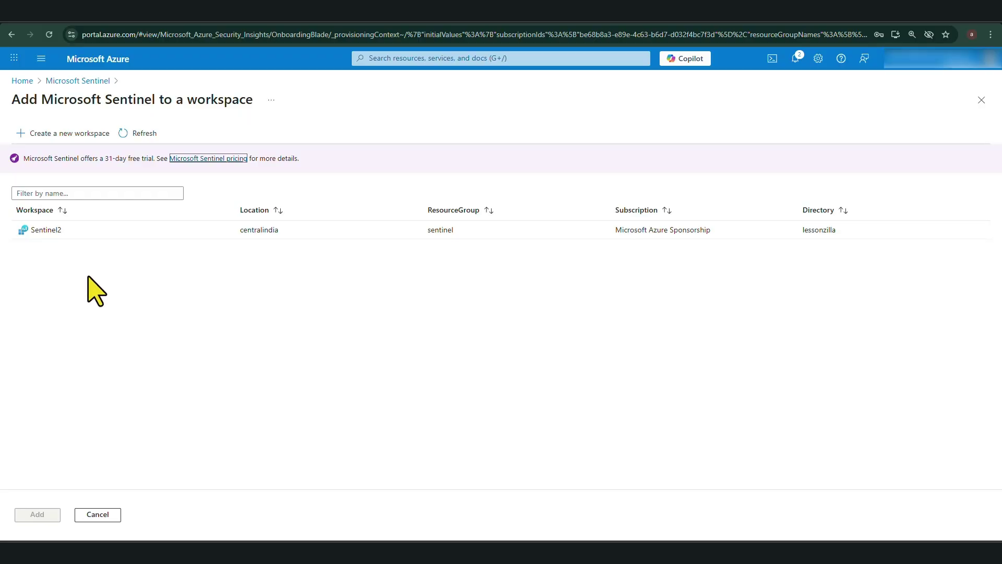
double_click(32, 232)
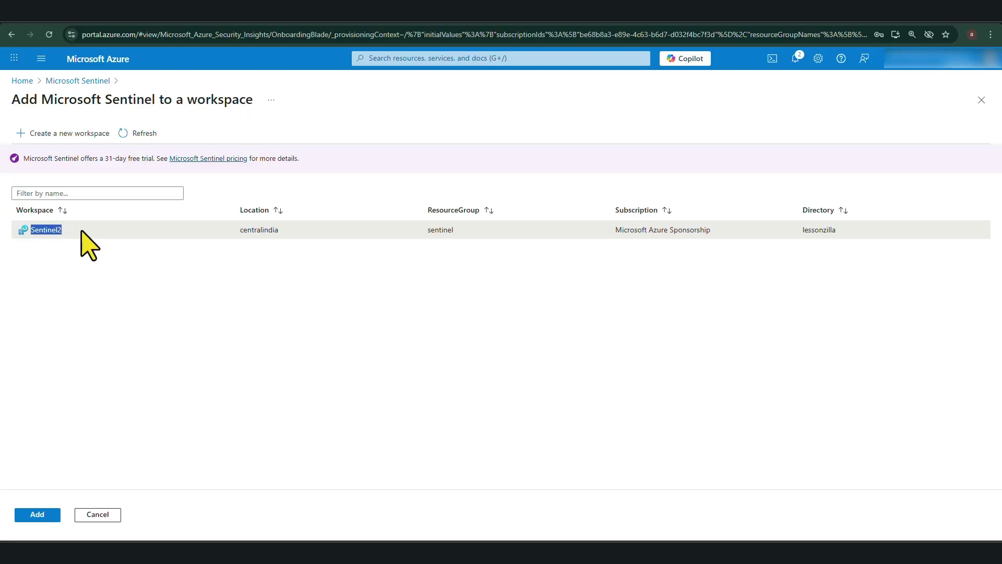
click(231, 232)
click(36, 516)
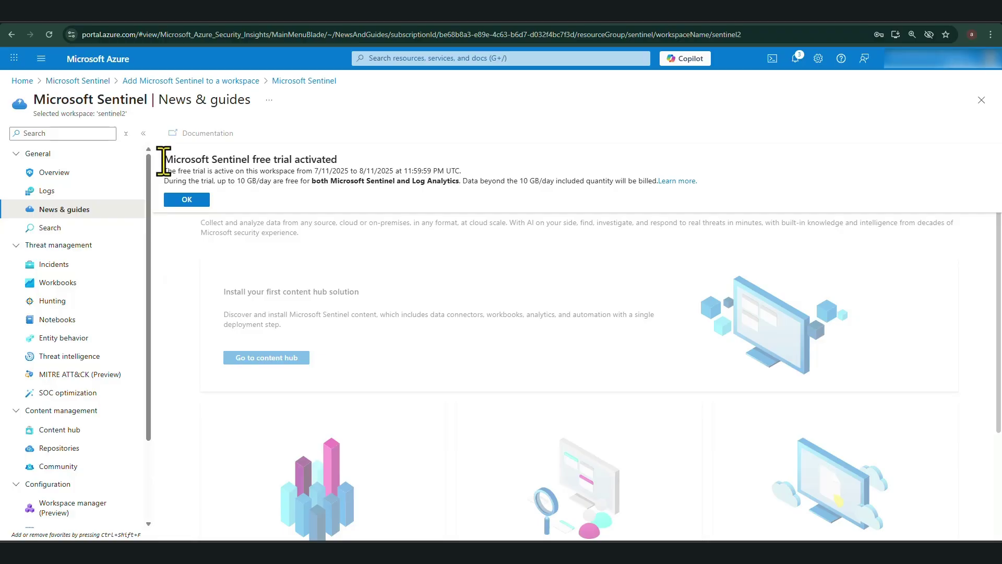
Read the Microsoft Sentinel free trial notice, including its active period and daily data allowance
drag(163, 162, 264, 163)
click(361, 164)
drag(219, 182, 282, 194)
click(324, 190)
drag(312, 181, 458, 183)
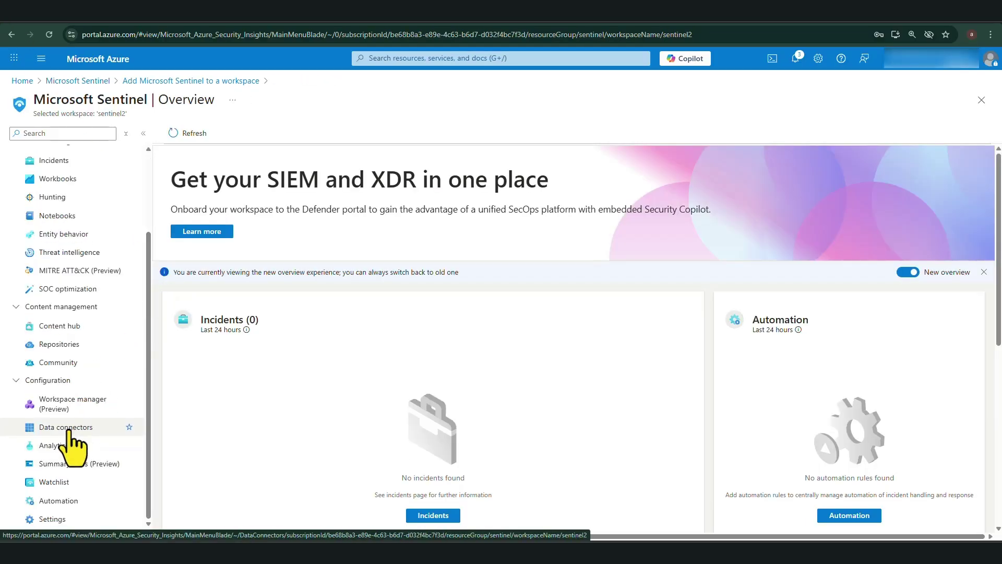
Review the featured section of the Data connectors page and browse the solutions in the Content hub
click(65, 428)
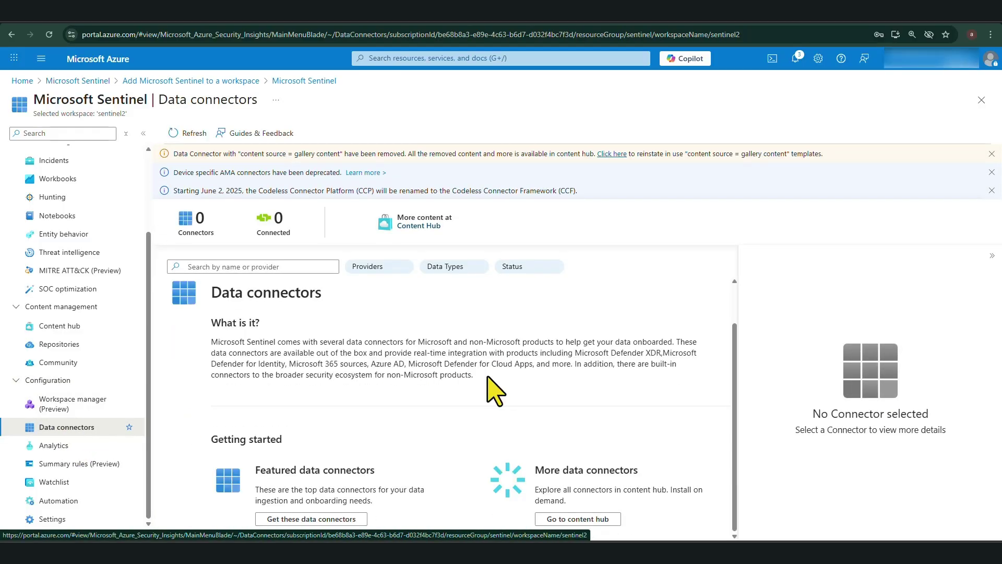
drag(252, 466, 395, 505)
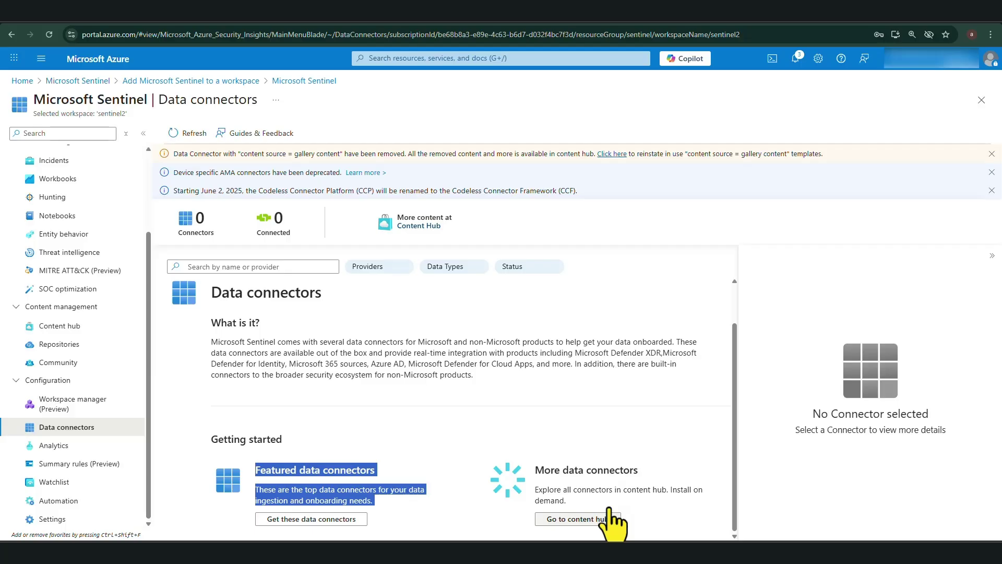
click(68, 327)
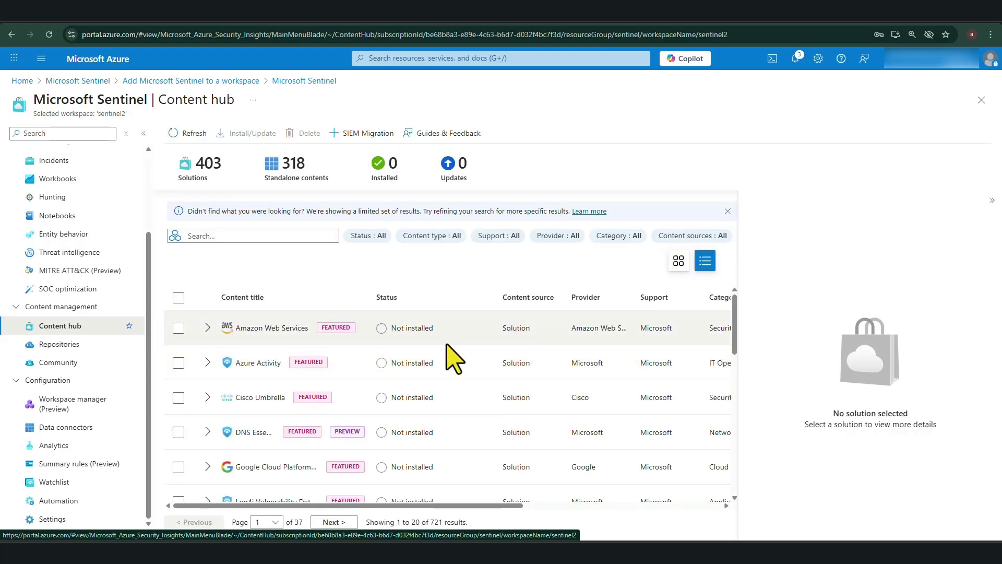
scroll(450, 357, down, 2)
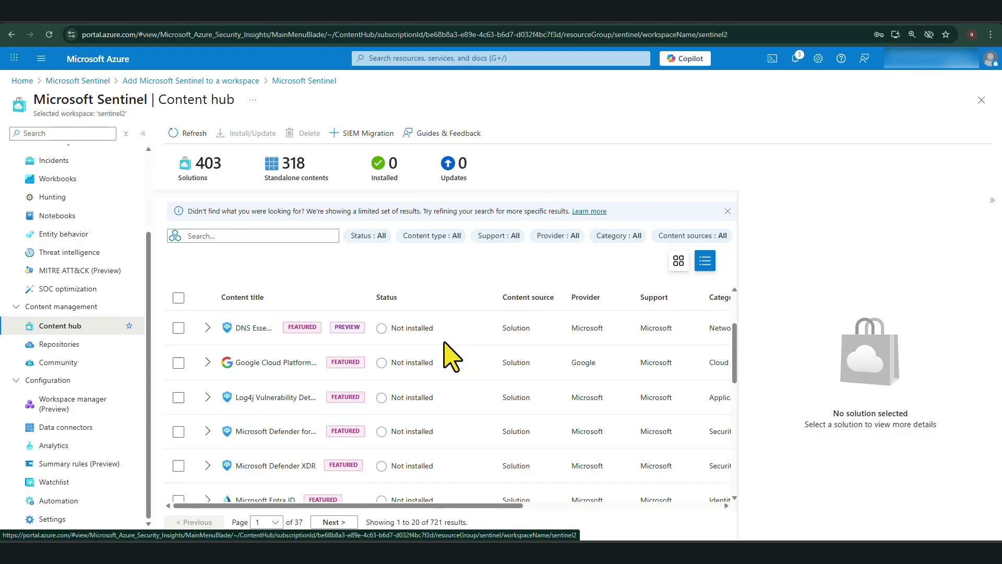
scroll(450, 357, up, 2)
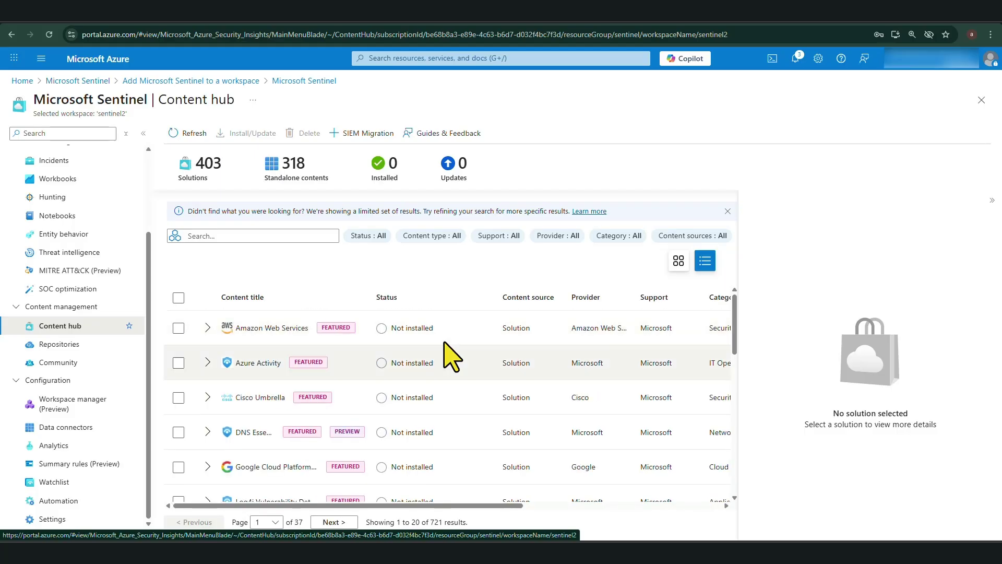
Return to Data connectors and open the list of featured data connectors
click(143, 424)
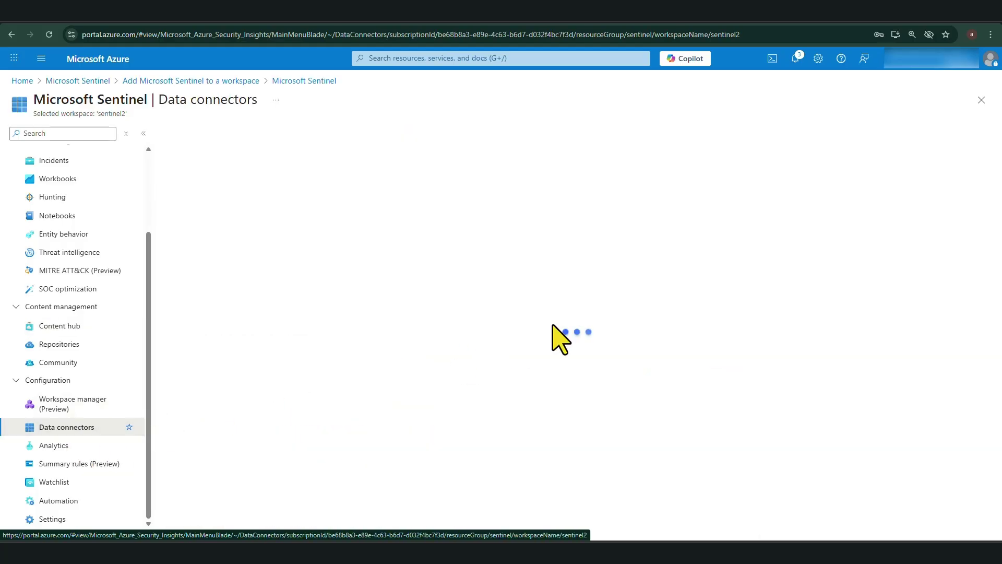
scroll(556, 331, down, 1)
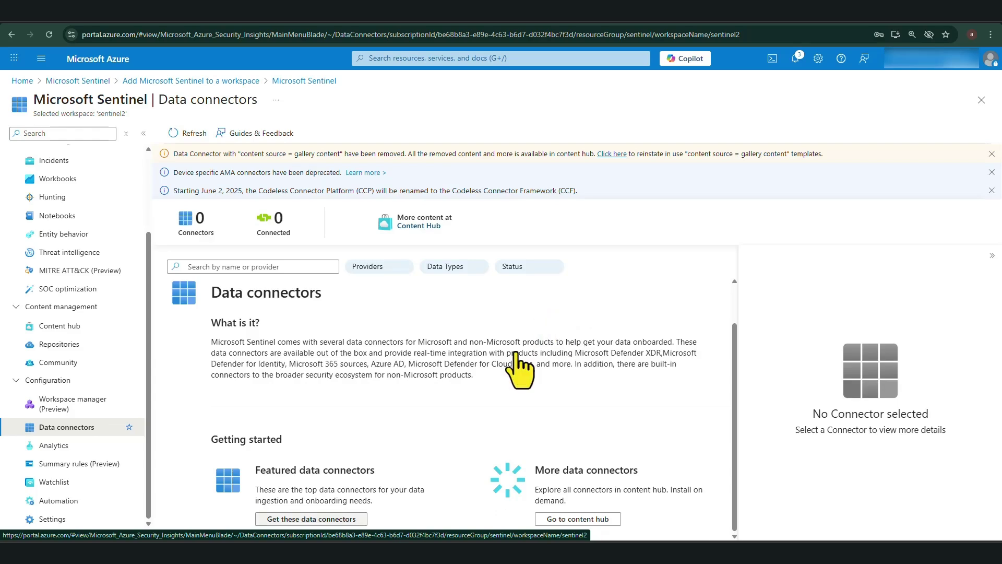
click(281, 519)
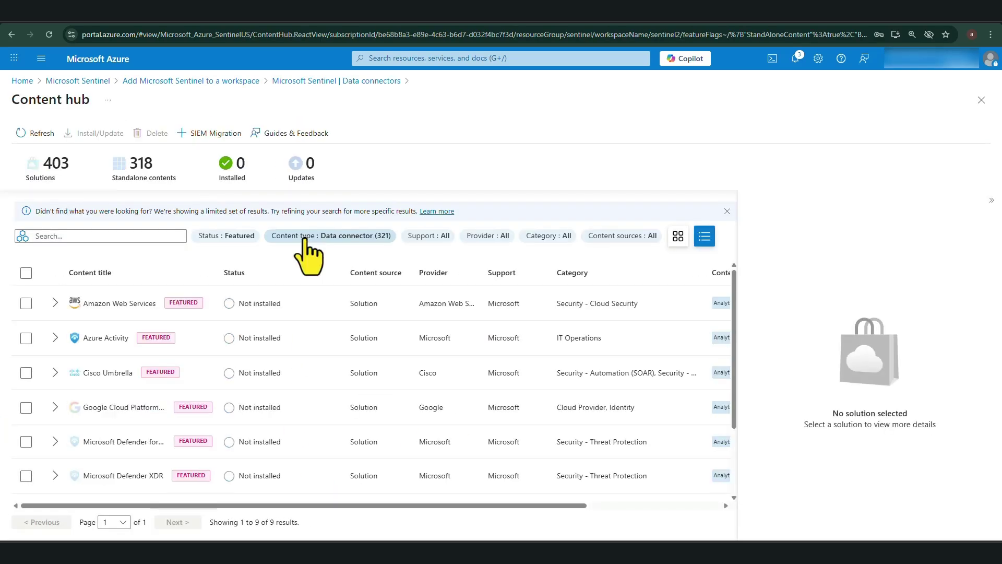
Look through the featured data connector solutions and install Azure Activity
scroll(241, 324, down, 1)
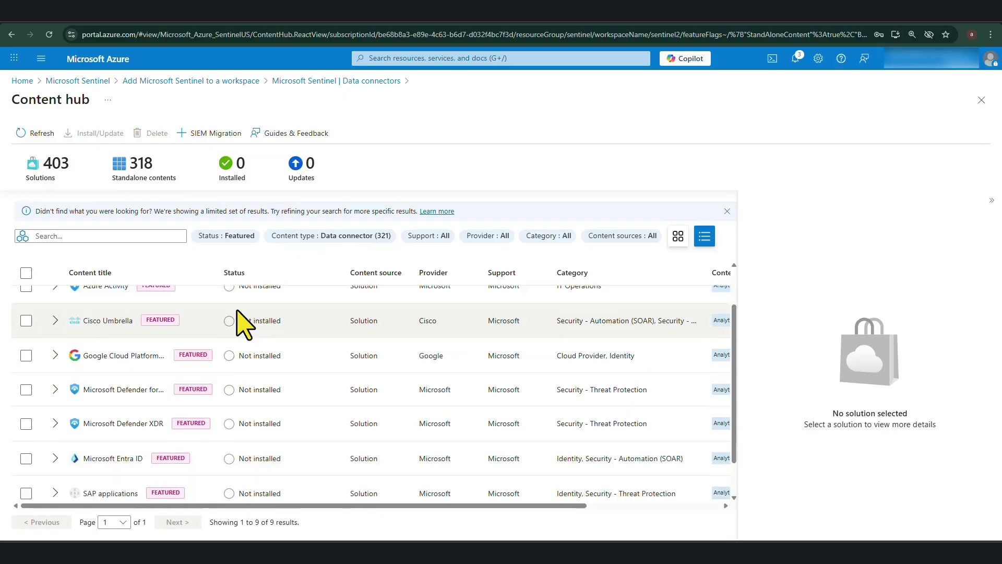
scroll(241, 325, up, 1)
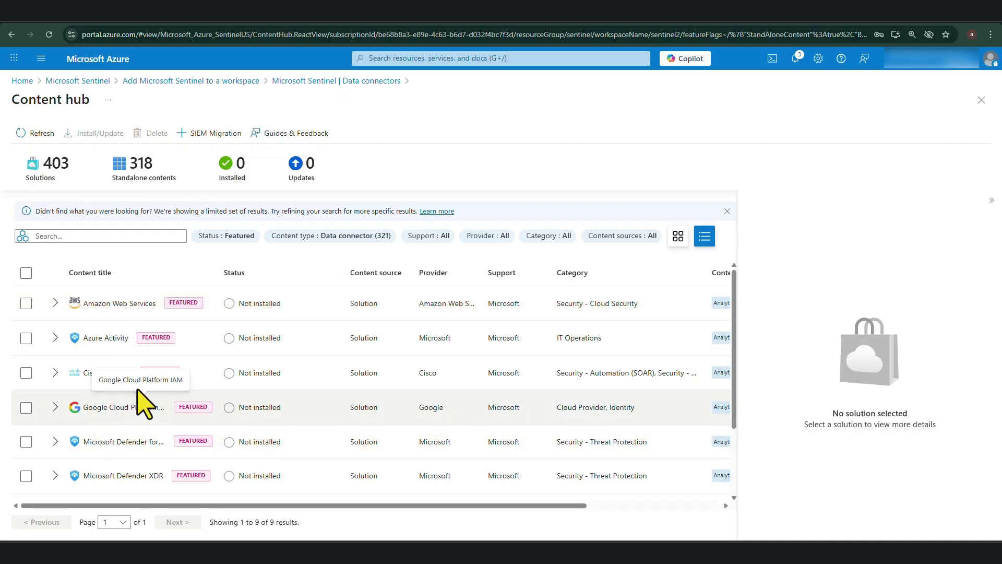
scroll(140, 392, down, 2)
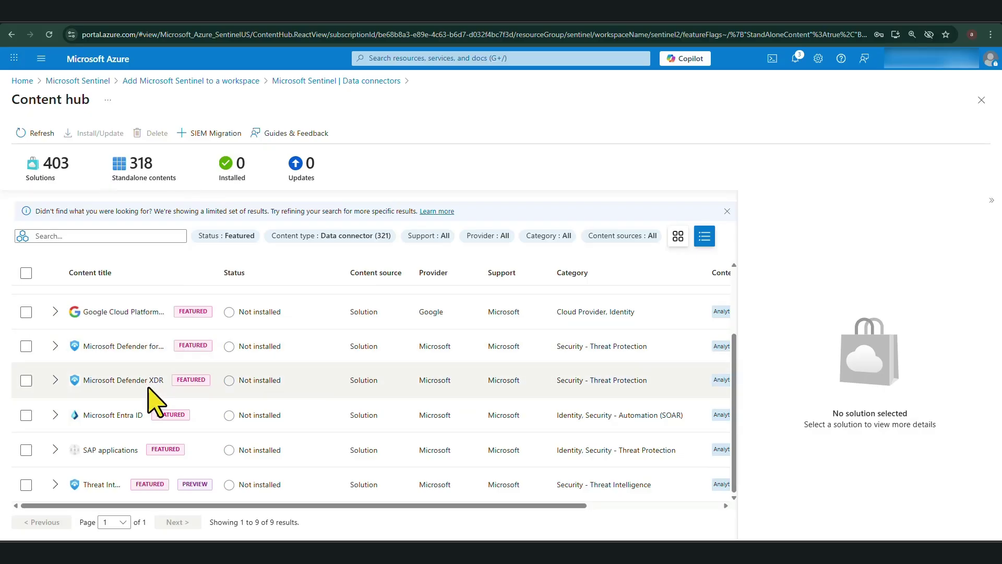
scroll(151, 399, up, 2)
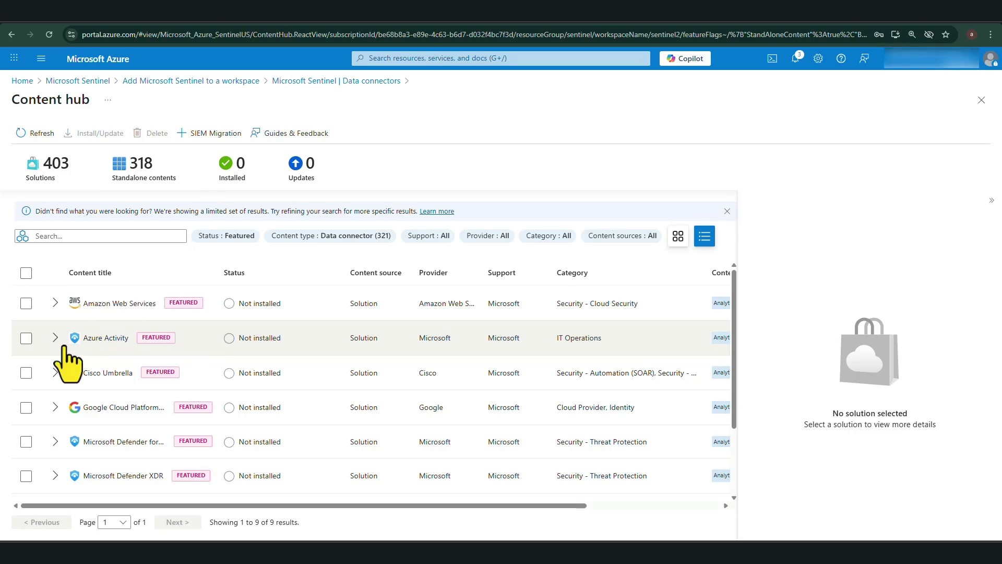
scroll(123, 358, down, 2)
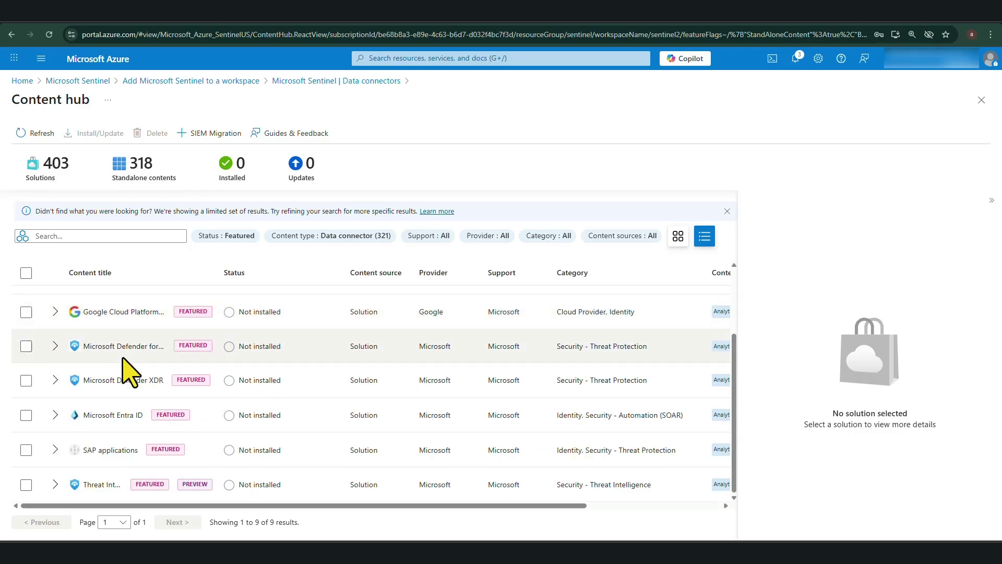
scroll(209, 371, up, 2)
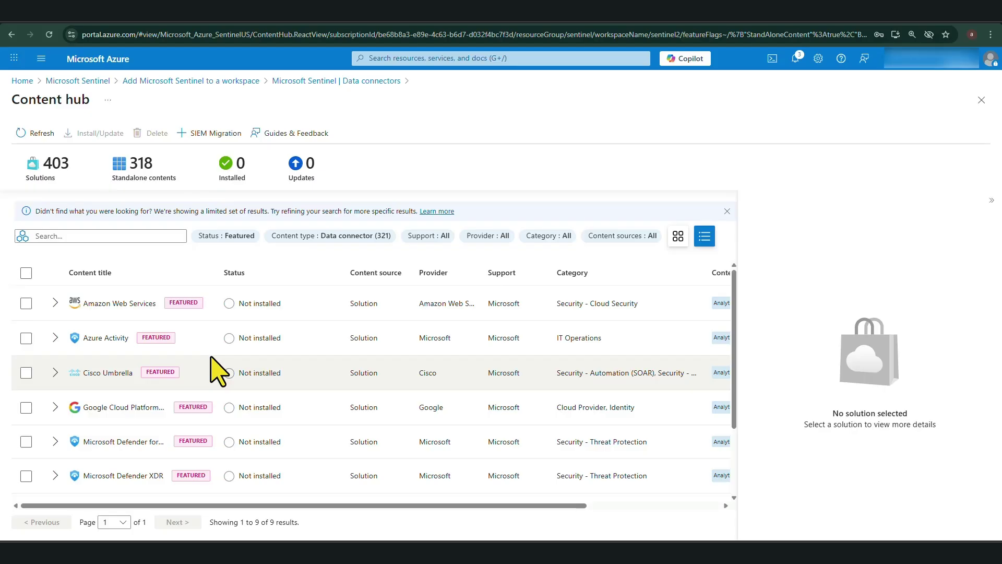
click(98, 336)
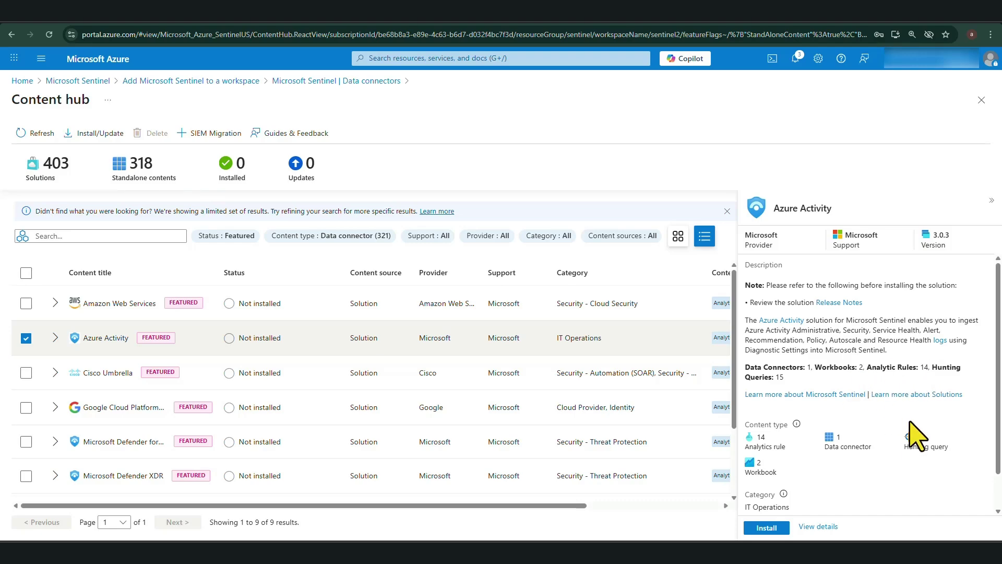
click(774, 529)
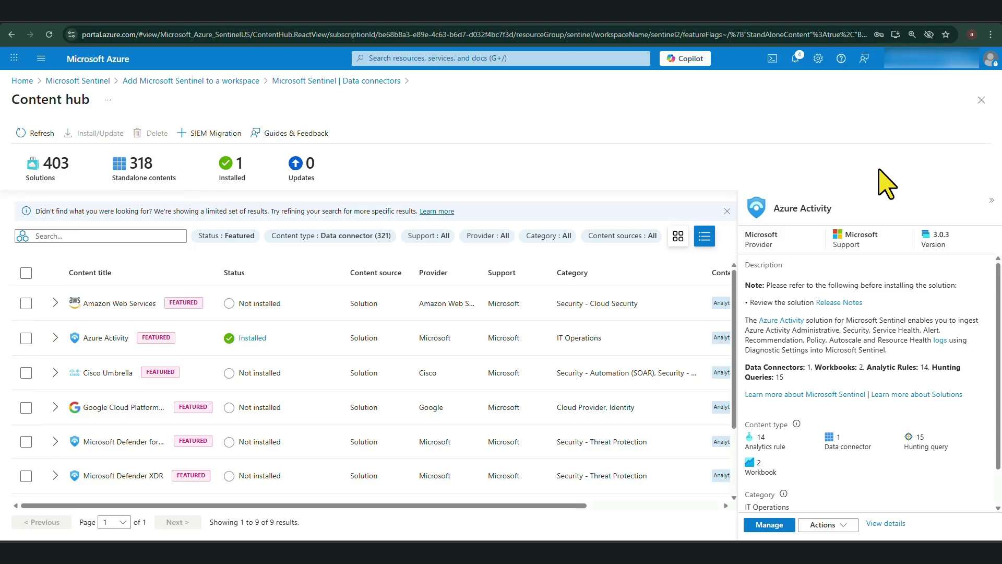
Check the portal notifications and open the Azure Activity solution's management page to look through its content items
click(795, 58)
click(982, 84)
click(766, 524)
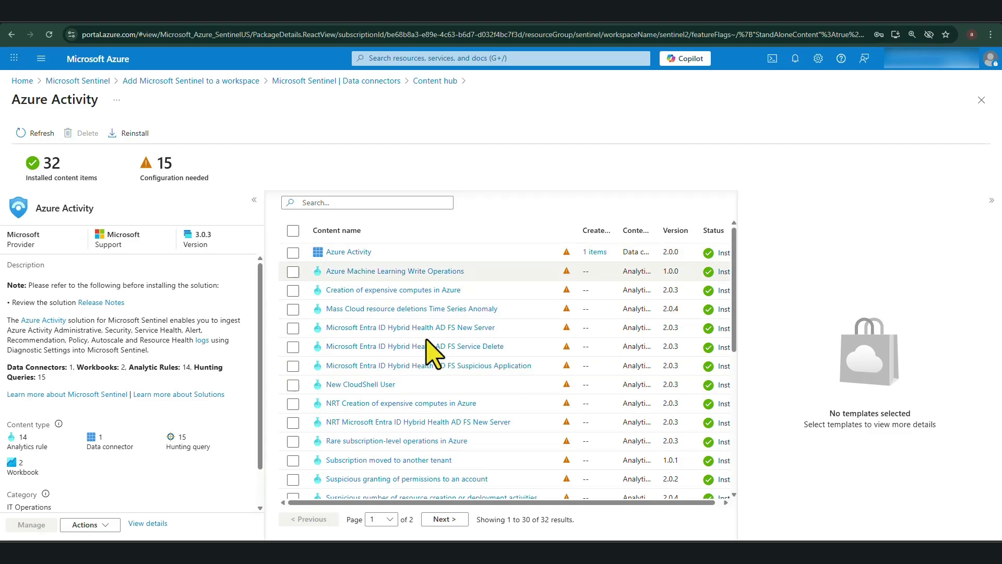
scroll(447, 365, down, 5)
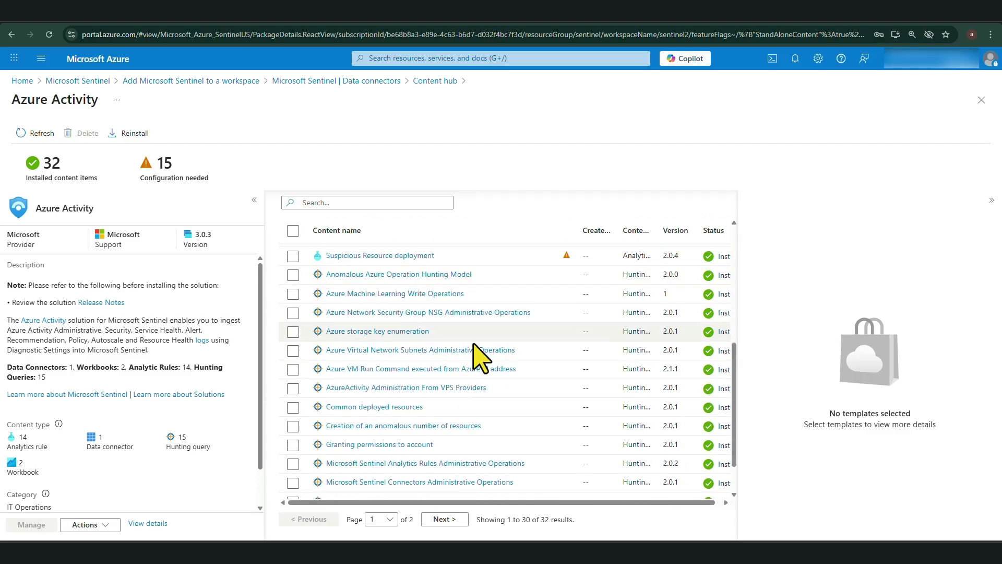
Look through the Azure Activity solution's content items, widening the Content type column to read each item's type
scroll(476, 359, down, 1)
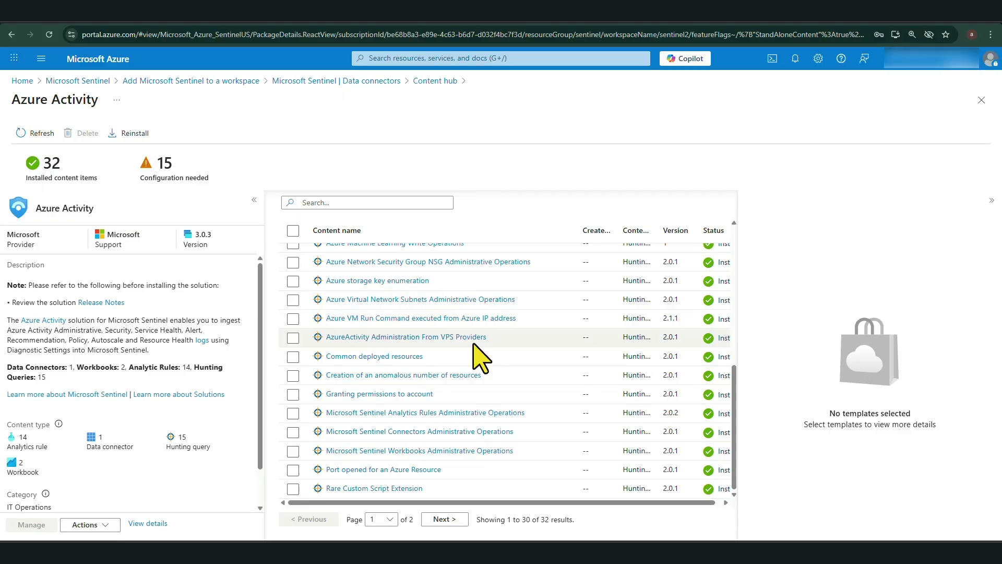
scroll(464, 313, up, 4)
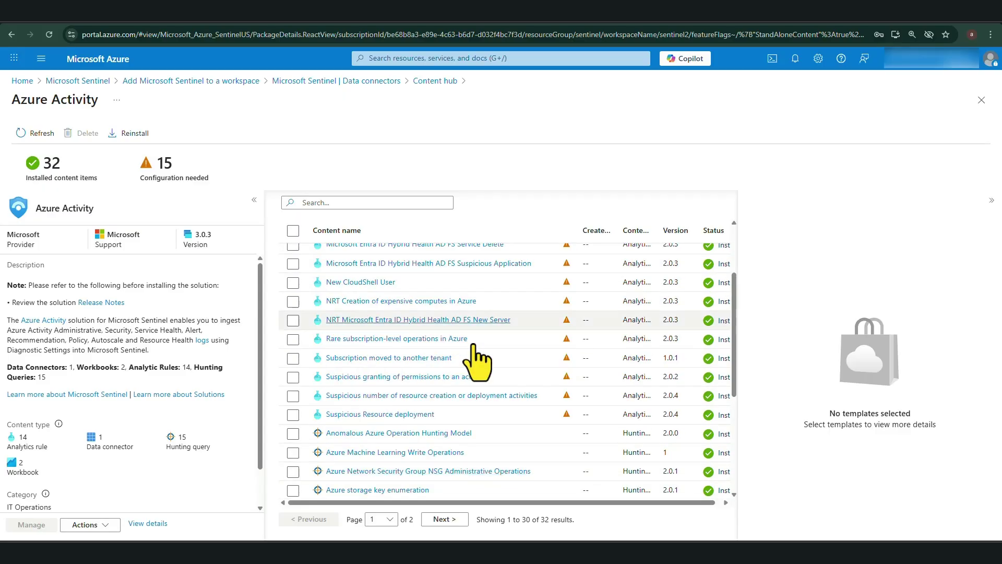
scroll(446, 347, up, 2)
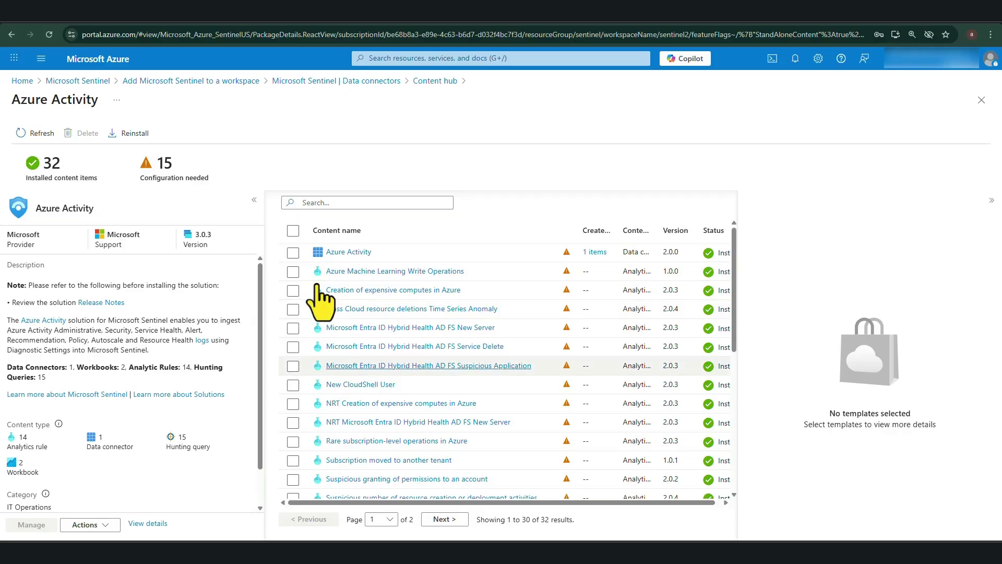
scroll(320, 300, down, 3)
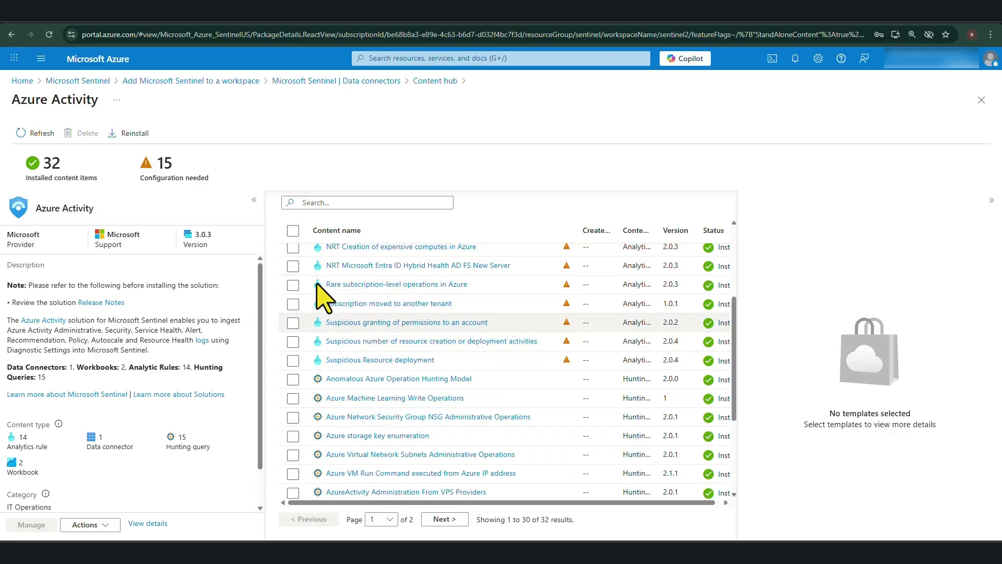
scroll(442, 387, down, 3)
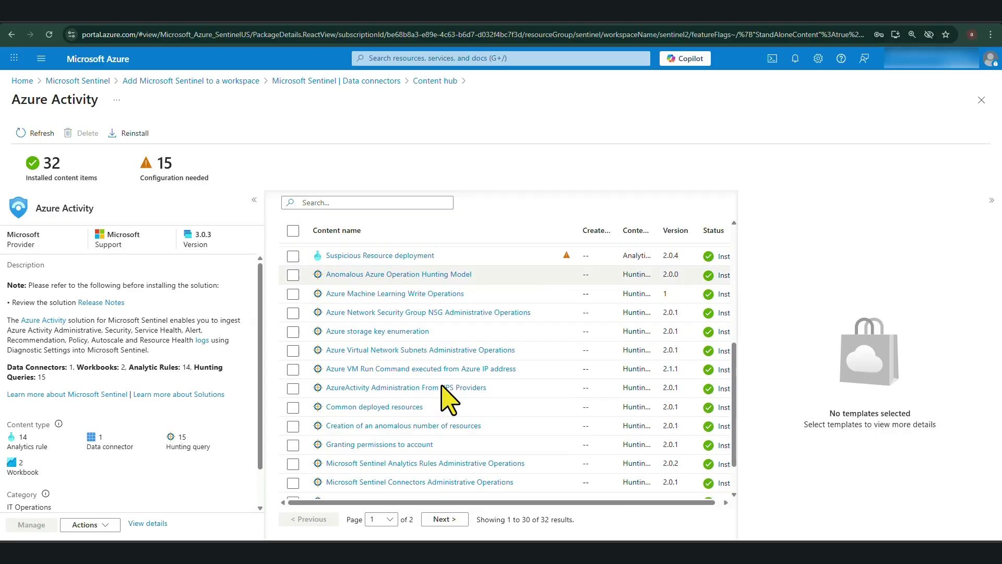
scroll(442, 386, up, 6)
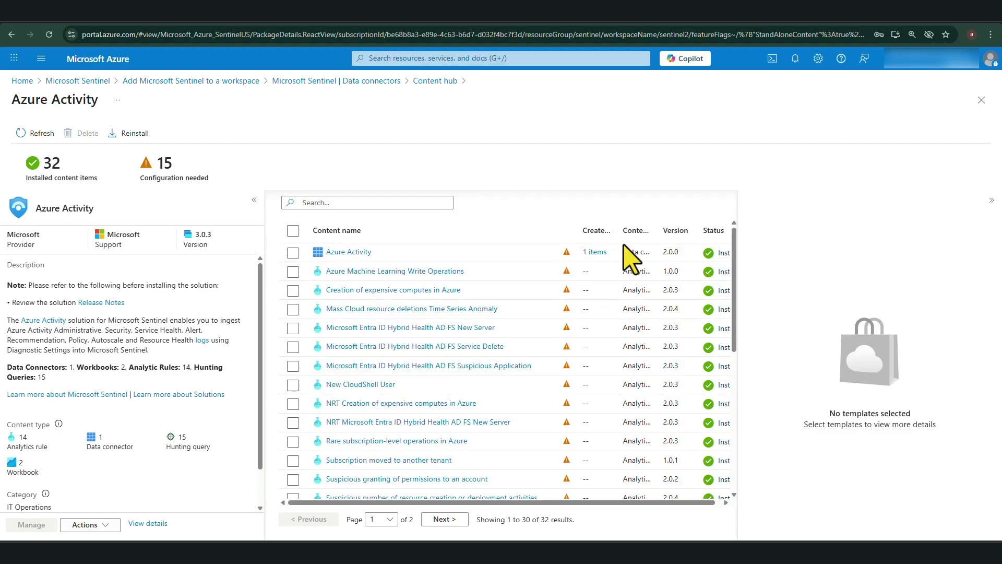
drag(658, 221, 720, 211)
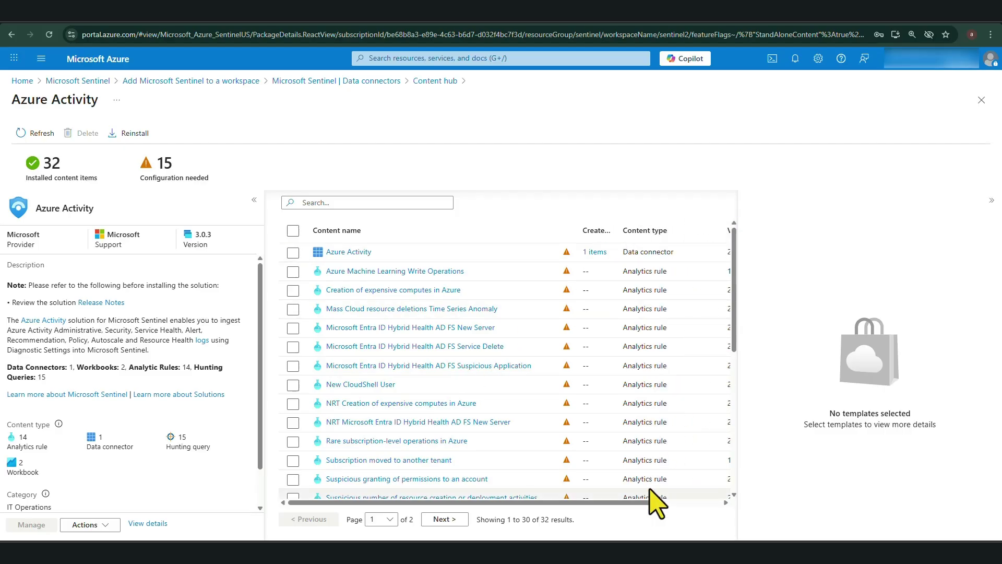
drag(652, 502, 720, 503)
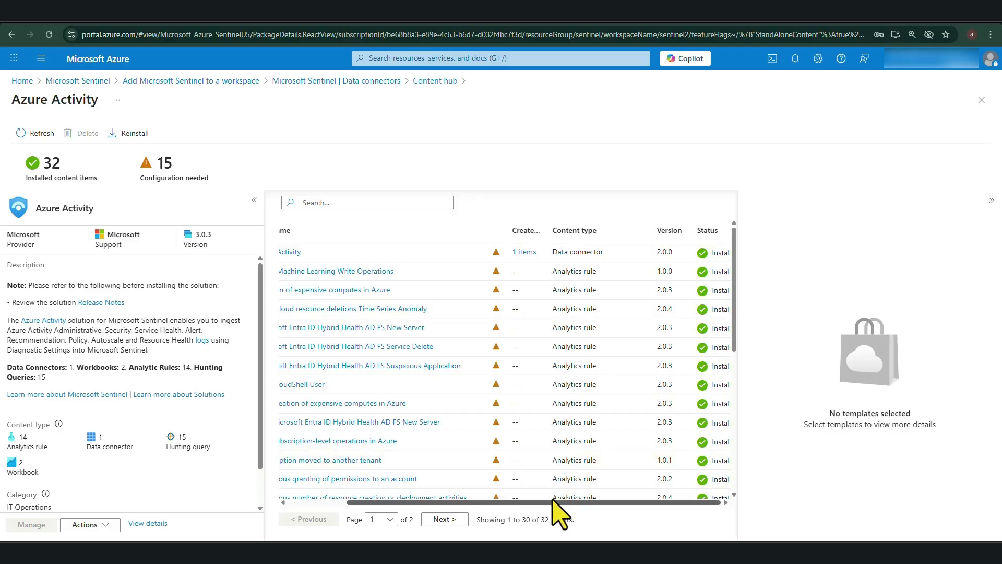
drag(551, 502, 511, 503)
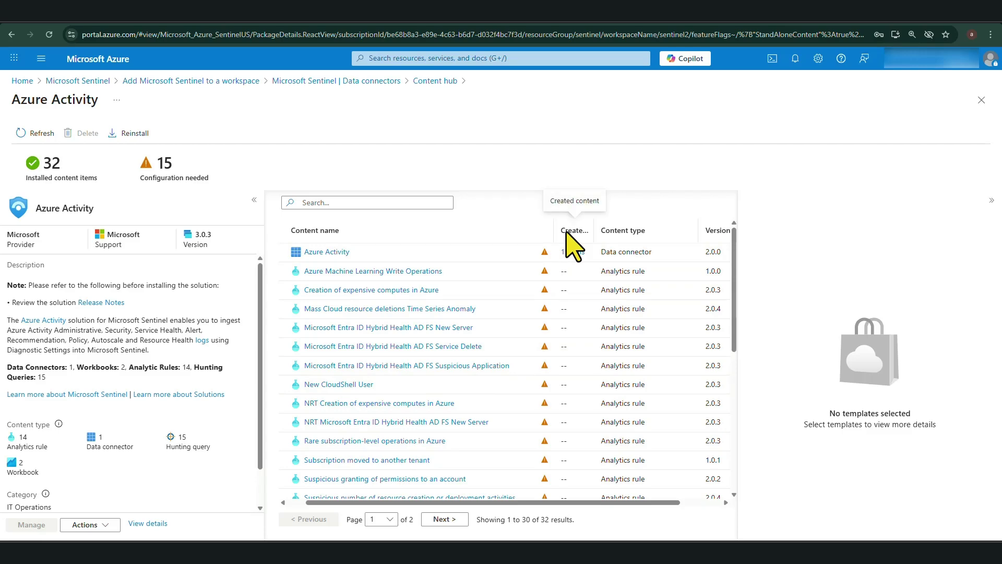
Open the Azure Activity data connector's configuration instructions and launch the Azure Policy Assignment wizard
click(567, 249)
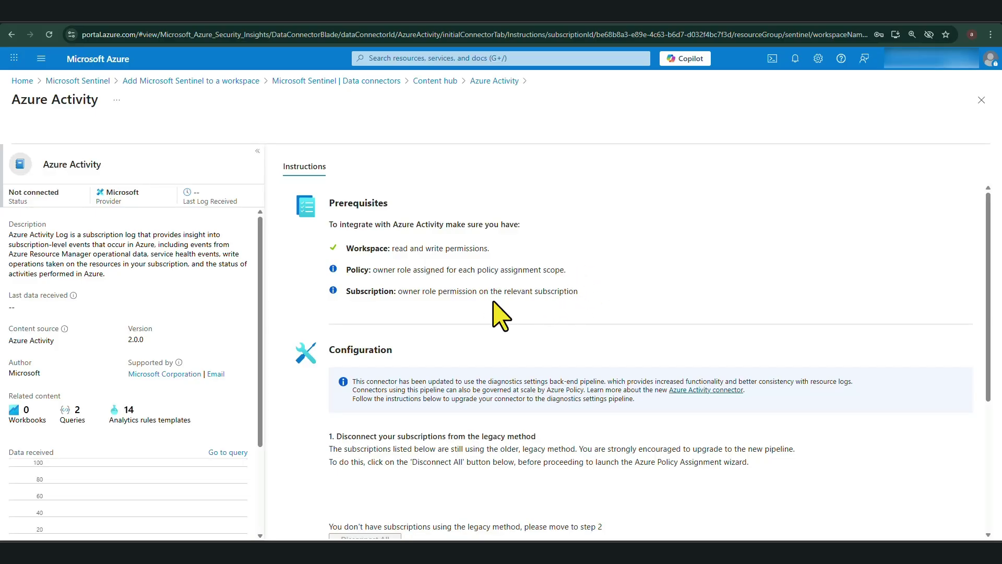
scroll(500, 315, down, 4)
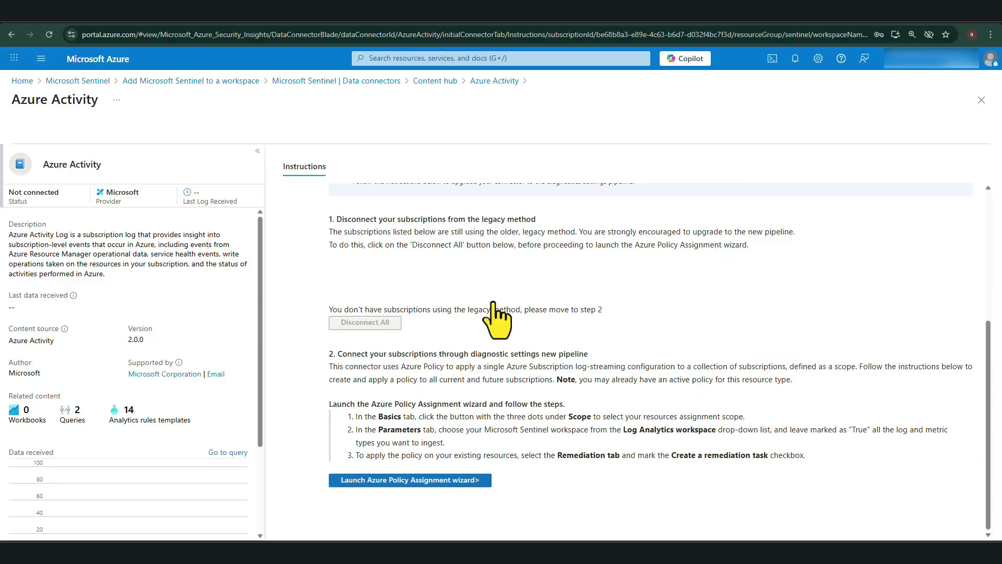
scroll(441, 384, up, 3)
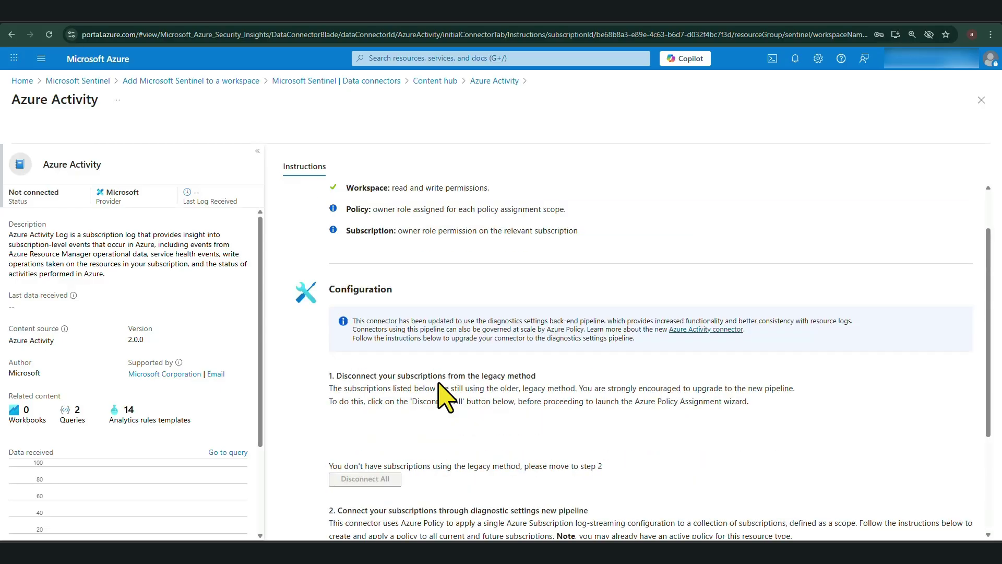
scroll(438, 384, down, 3)
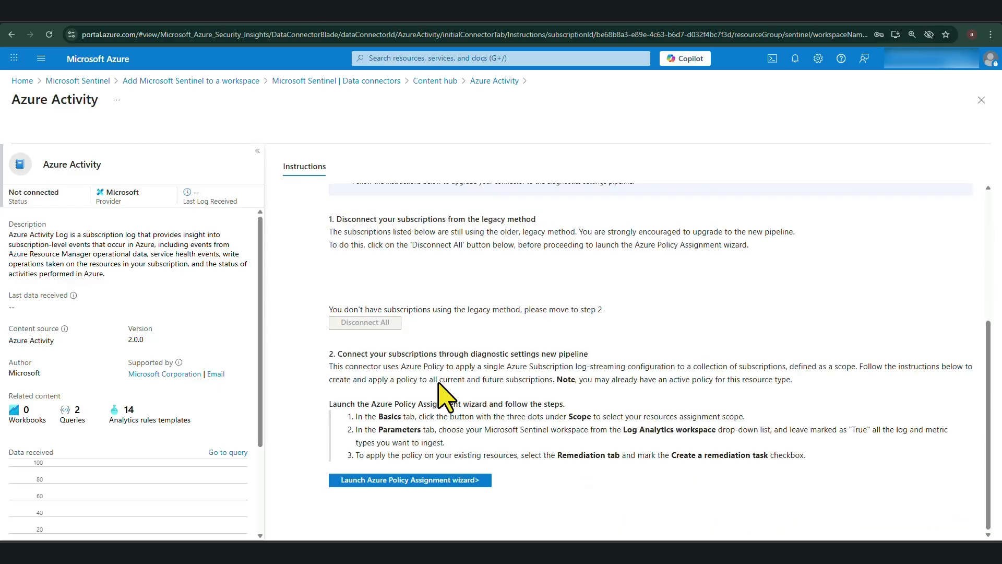
click(406, 486)
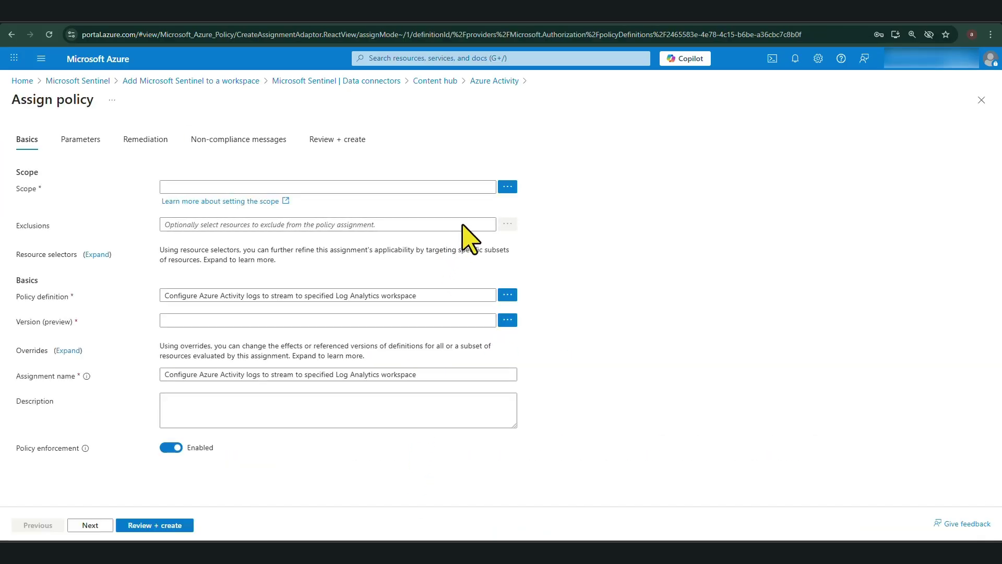
Scope the policy assignment to Tenant Root Group and select version 1.*.* with automatic enrollment in minor version changes
click(507, 187)
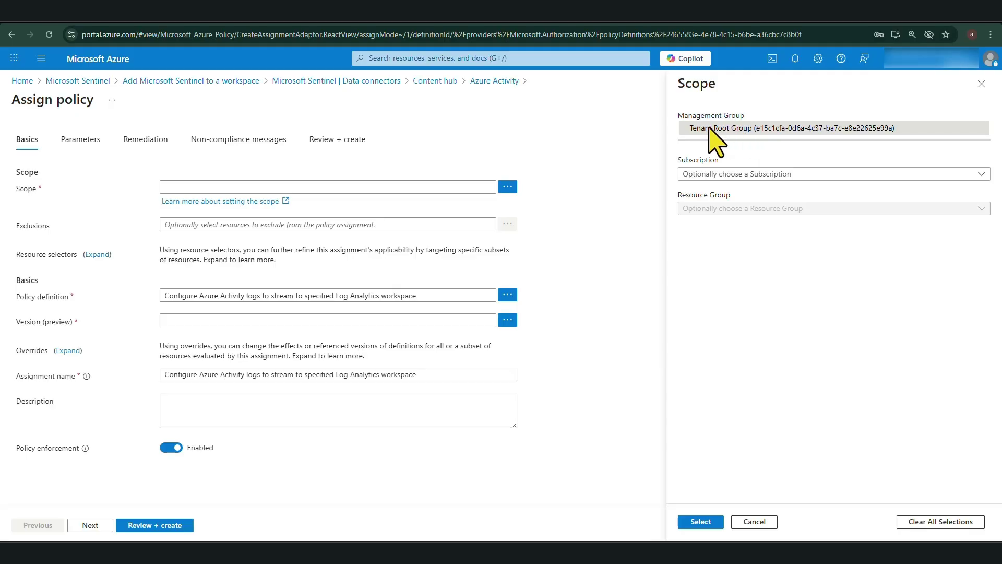
click(700, 522)
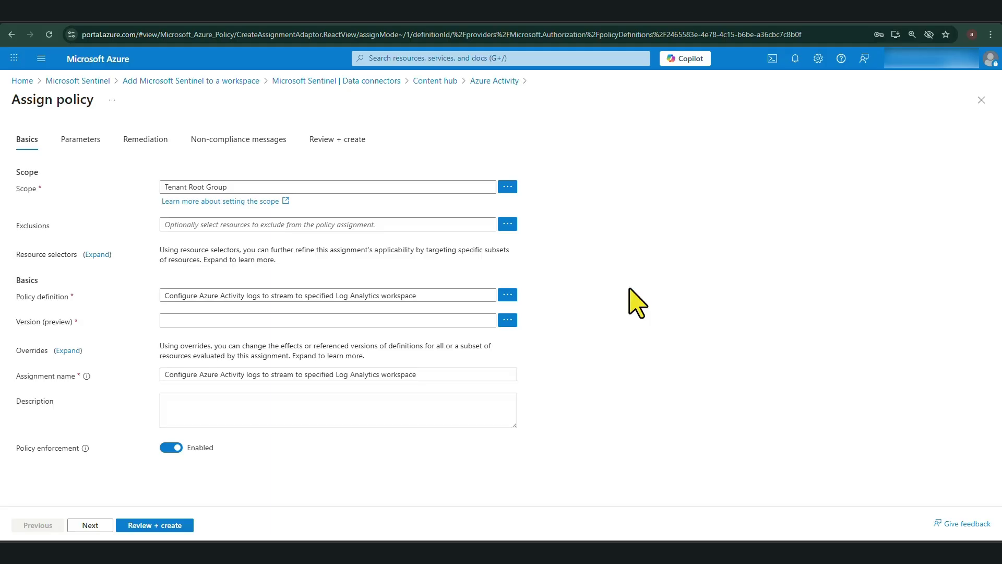
click(507, 321)
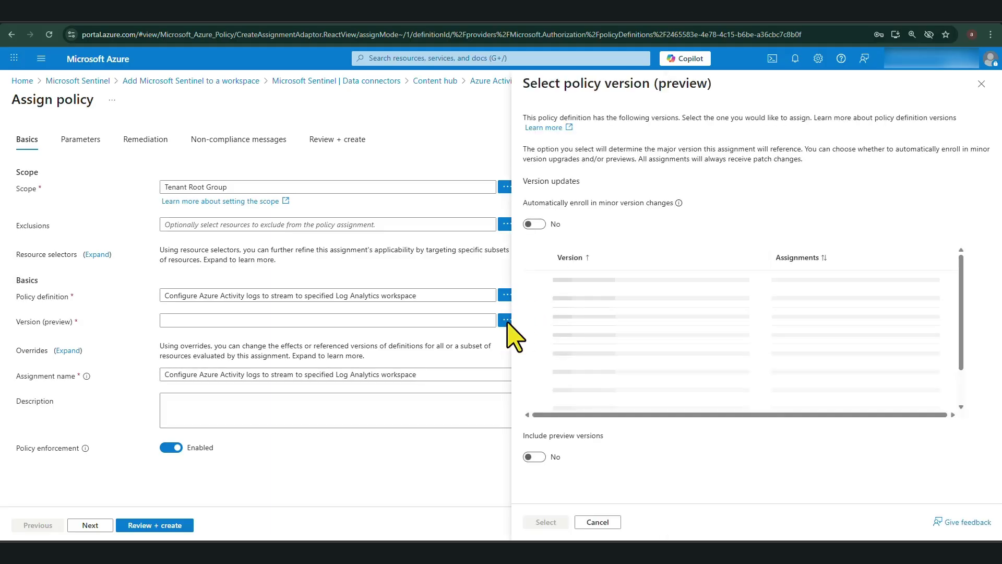
click(542, 224)
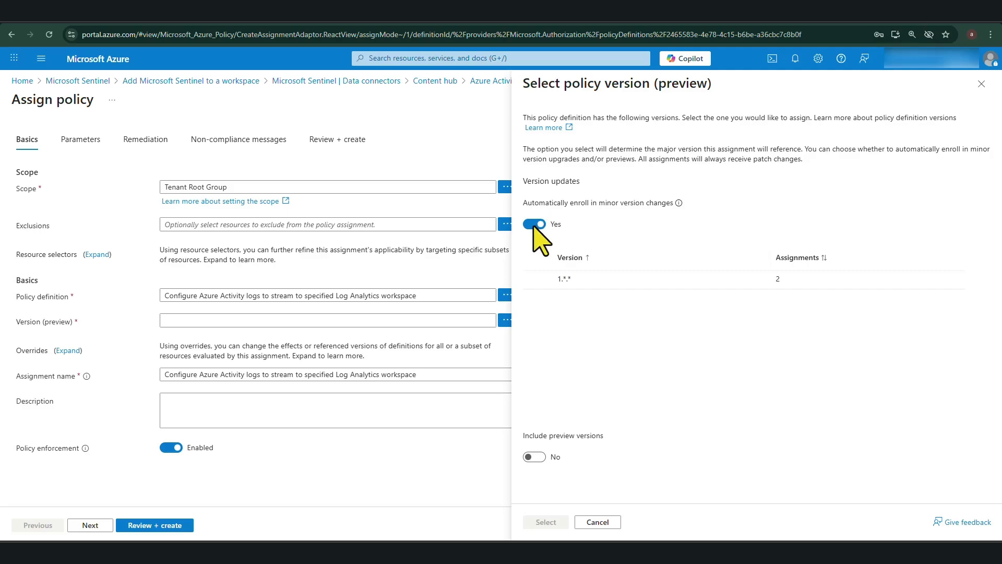
click(534, 227)
click(541, 225)
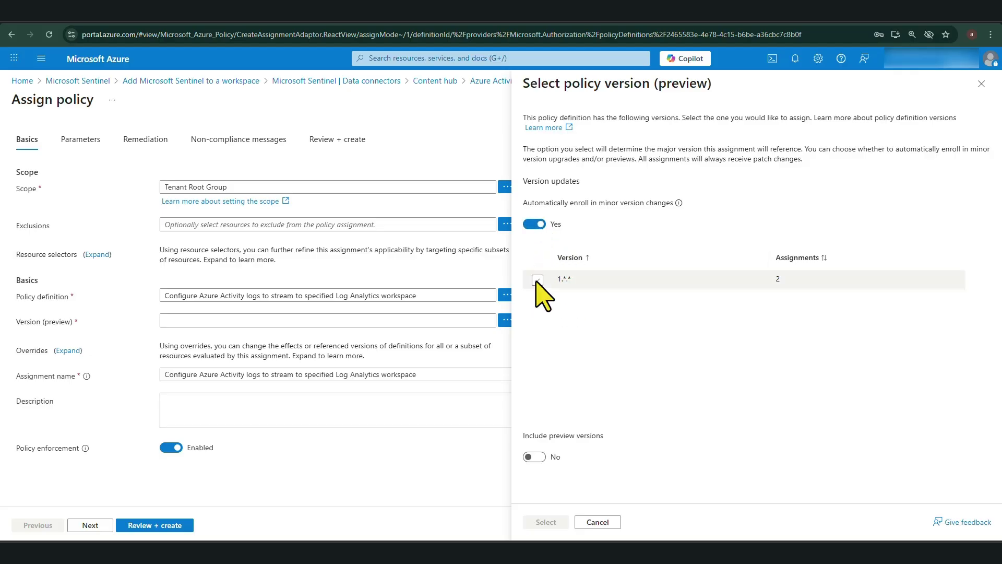
click(537, 280)
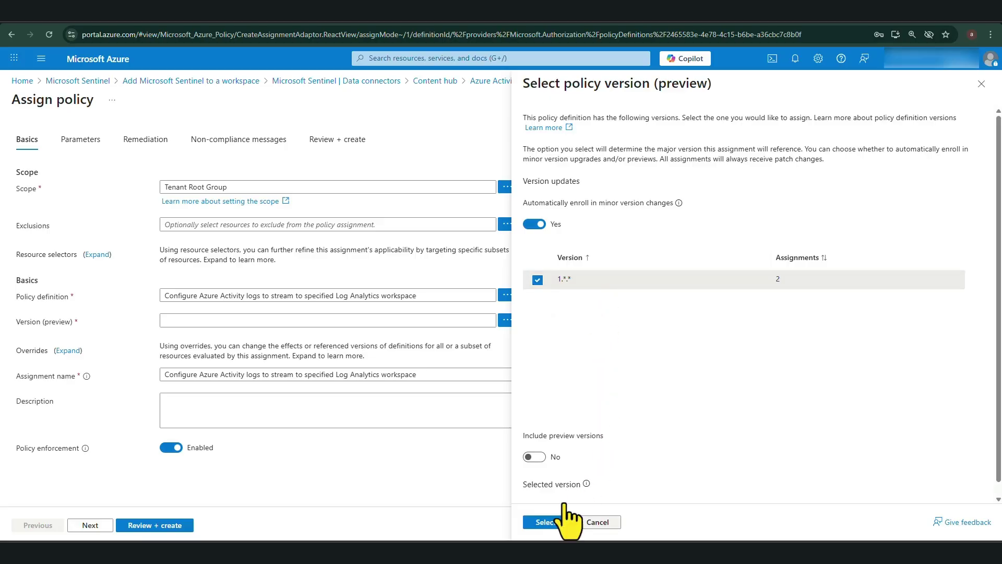
click(553, 522)
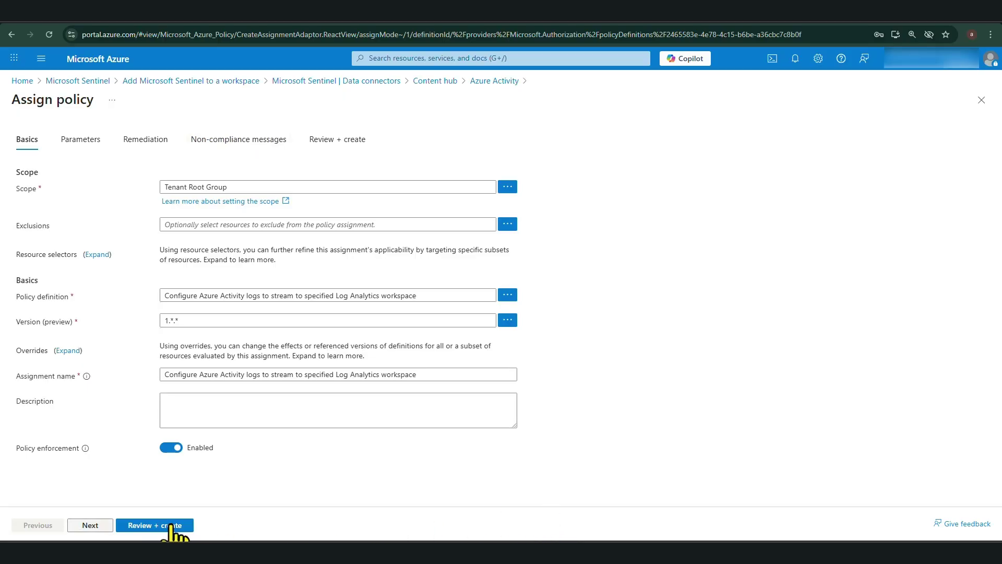
Show all policy parameters and set the primary Log Analytics workspace to Sentinel2 under the Microsoft Azure Sponsorship subscription
click(90, 525)
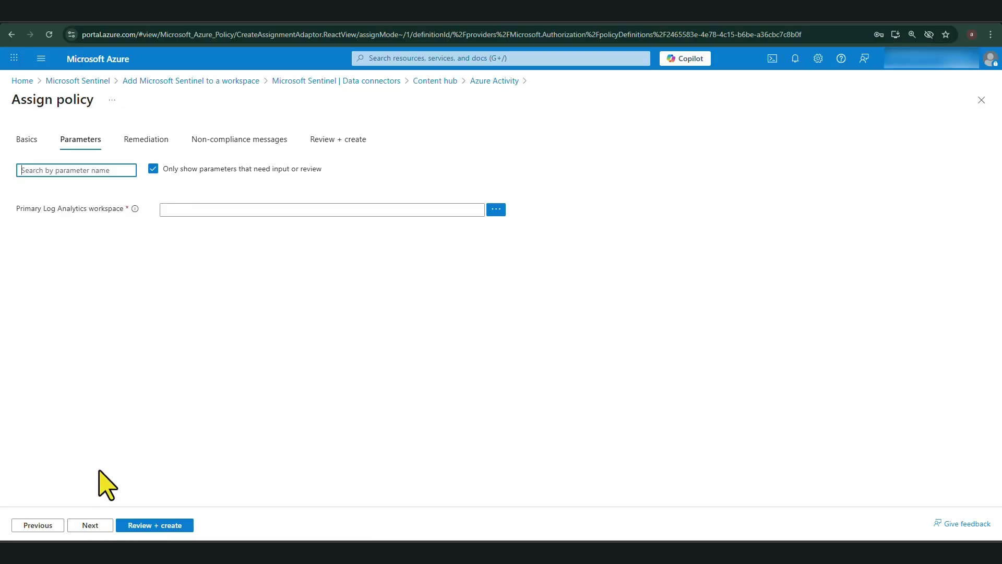
click(168, 169)
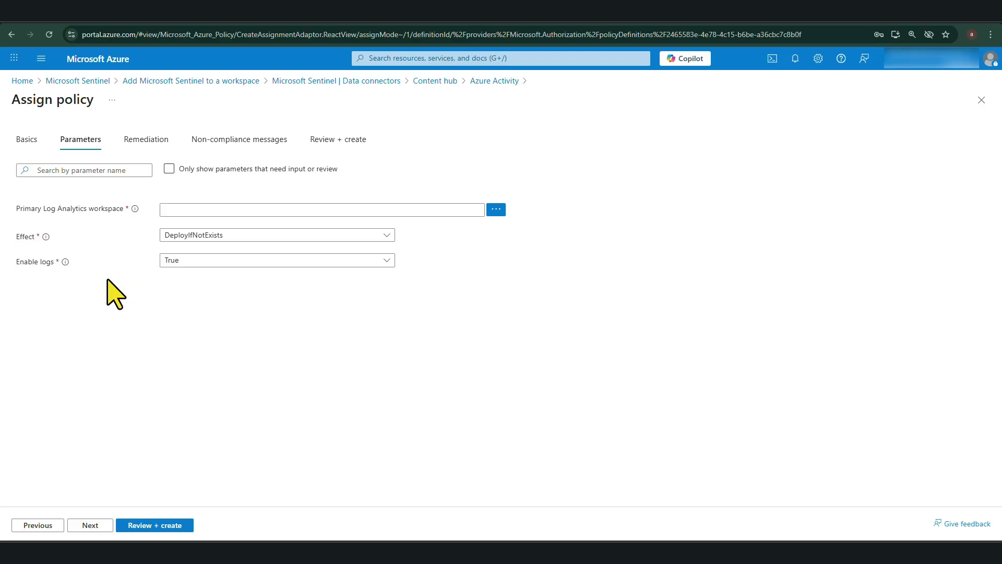
click(494, 210)
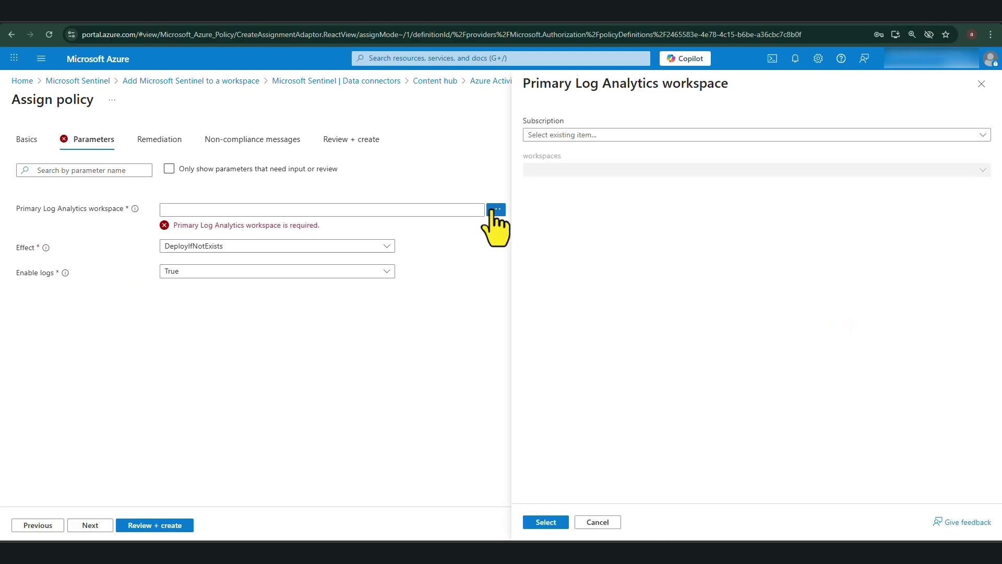
click(579, 135)
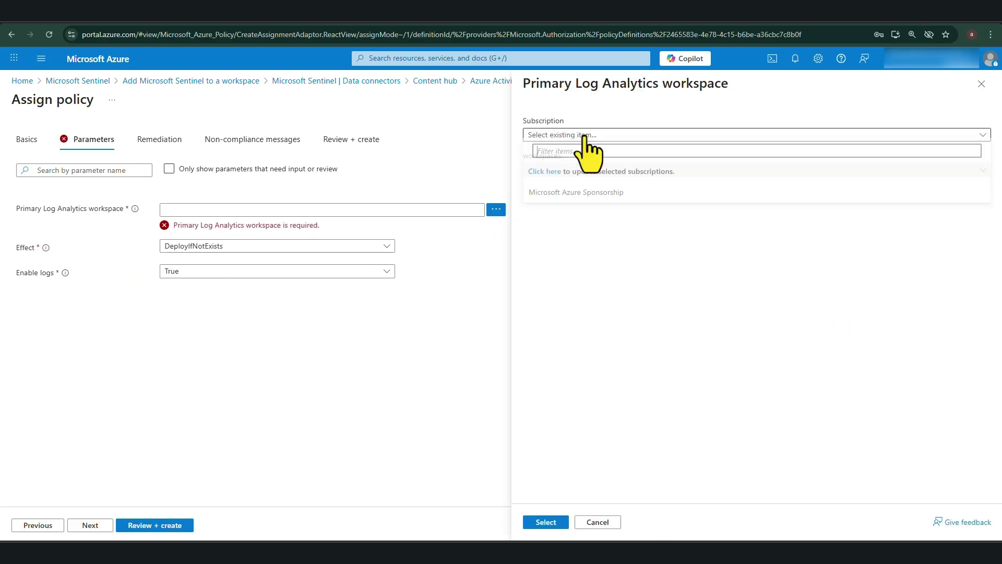
click(566, 196)
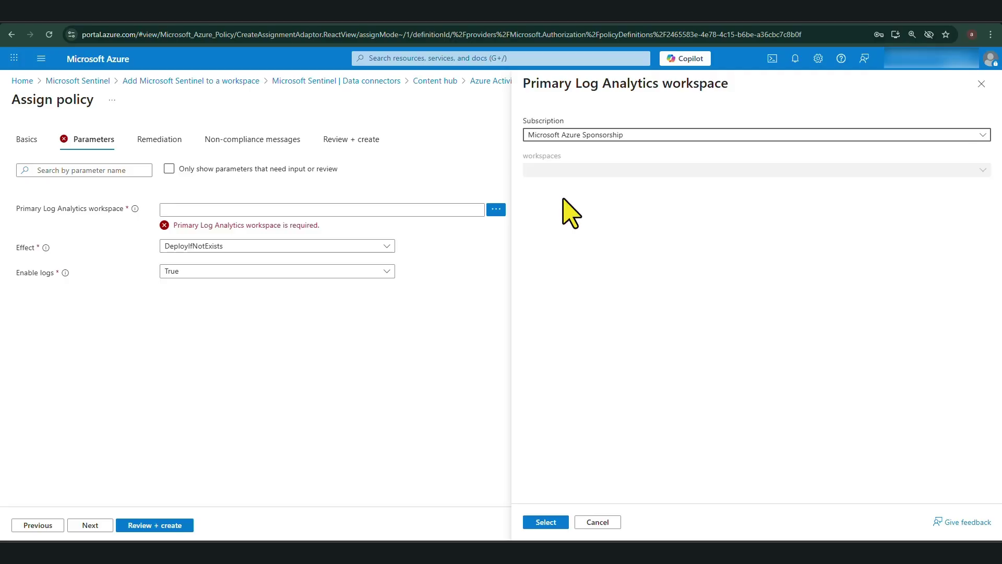
click(562, 170)
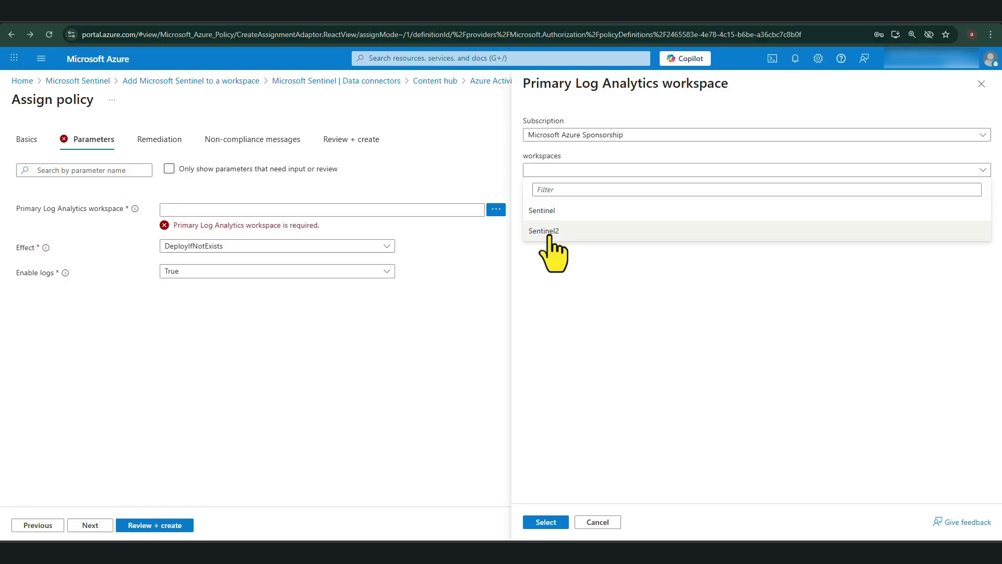
click(548, 232)
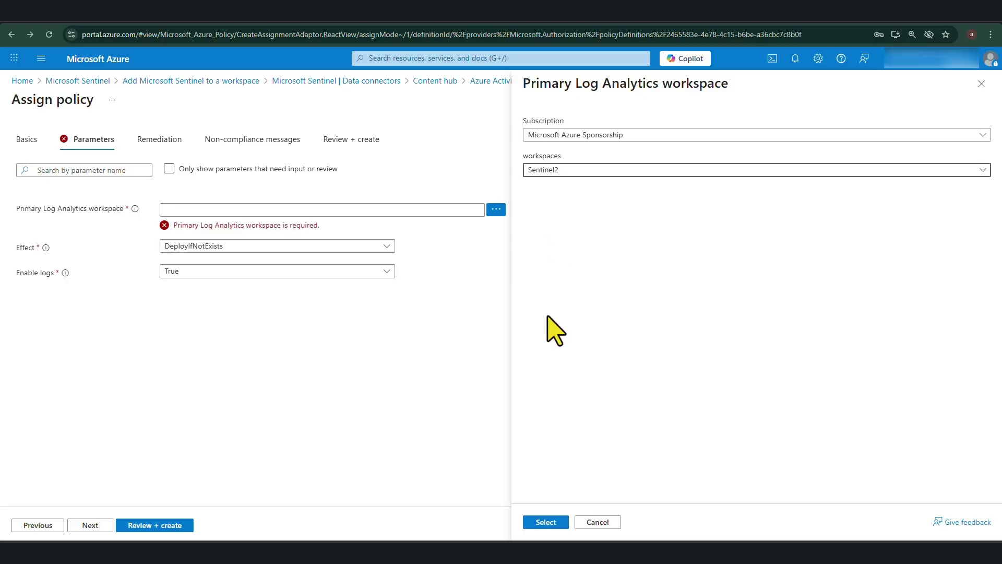
click(545, 522)
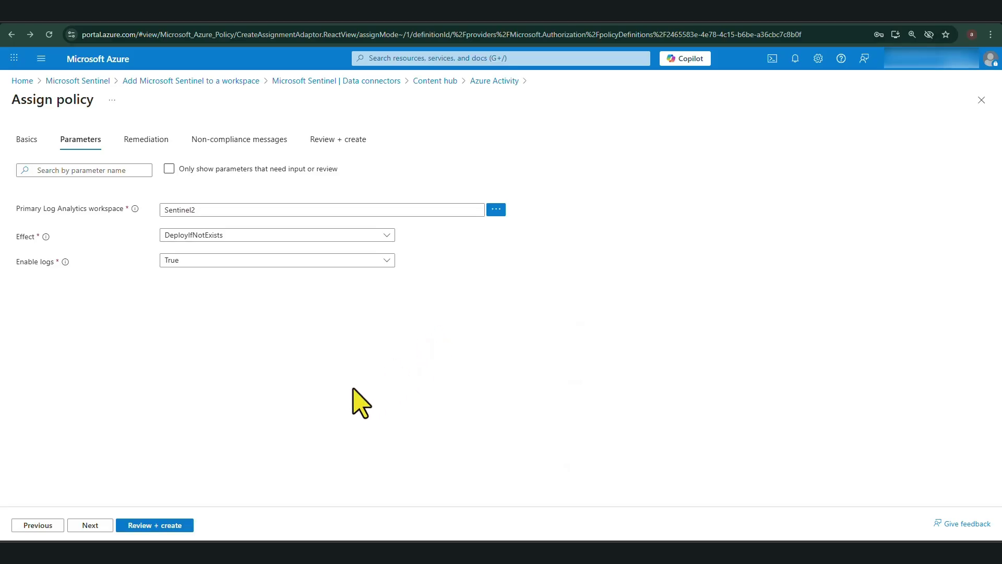
Review the assignment's summary, remediation and non-compliance message settings, and create the policy assignment
click(155, 525)
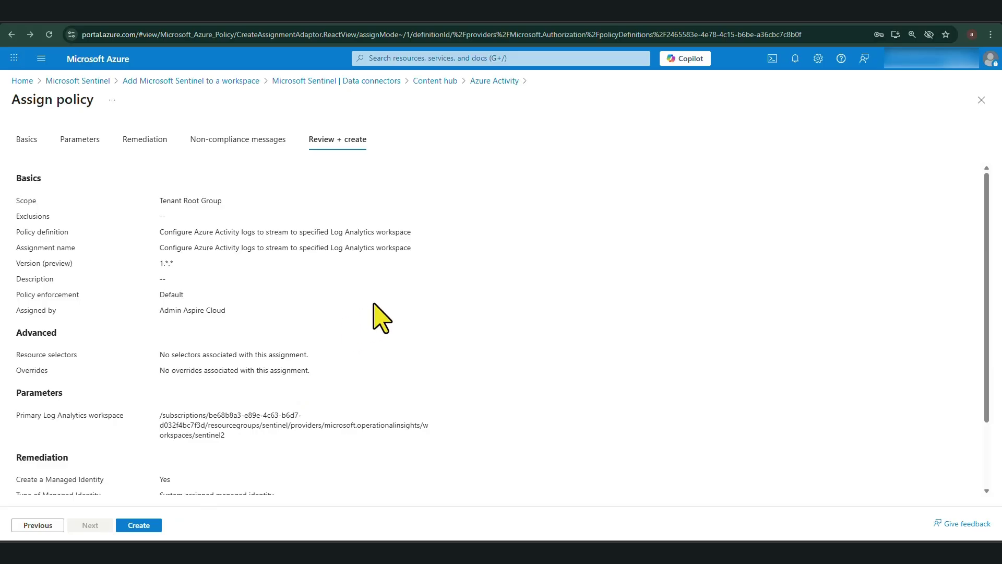
scroll(382, 319, down, 1)
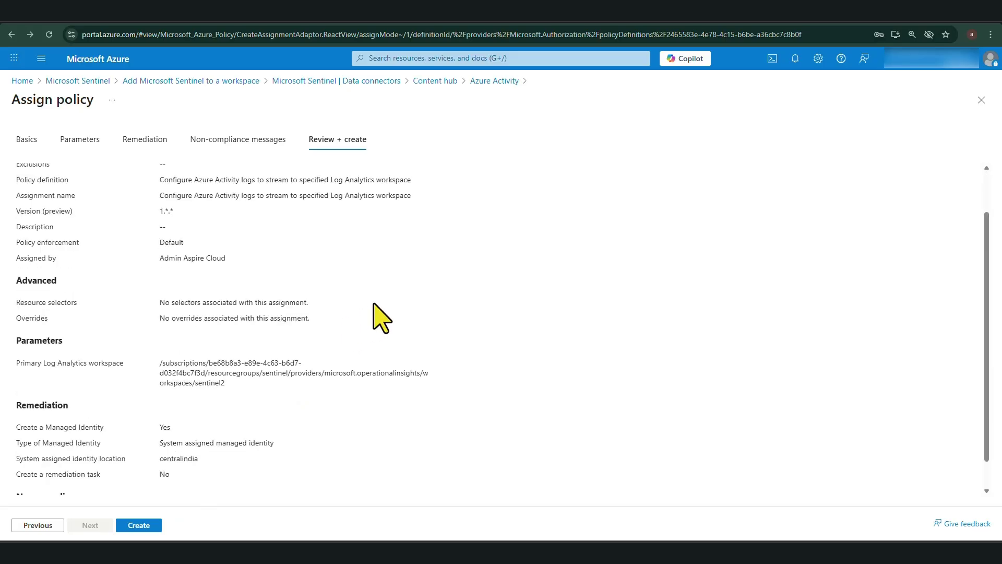
scroll(382, 319, up, 1)
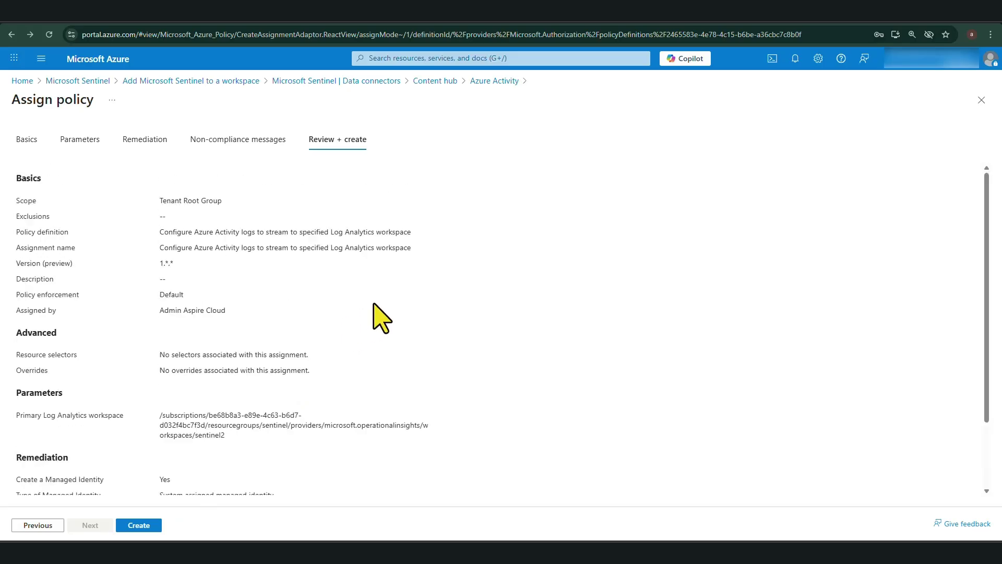
click(146, 142)
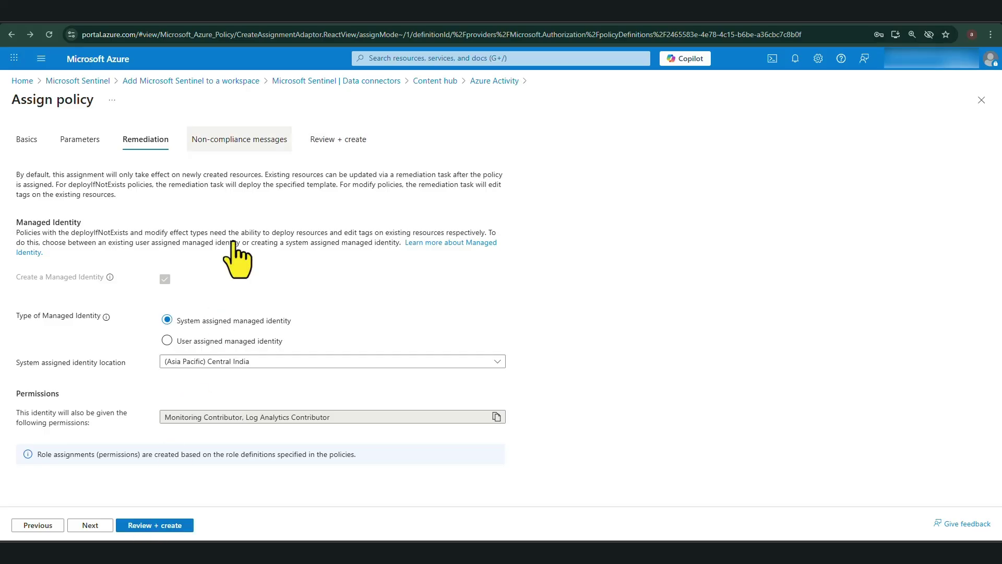
click(264, 146)
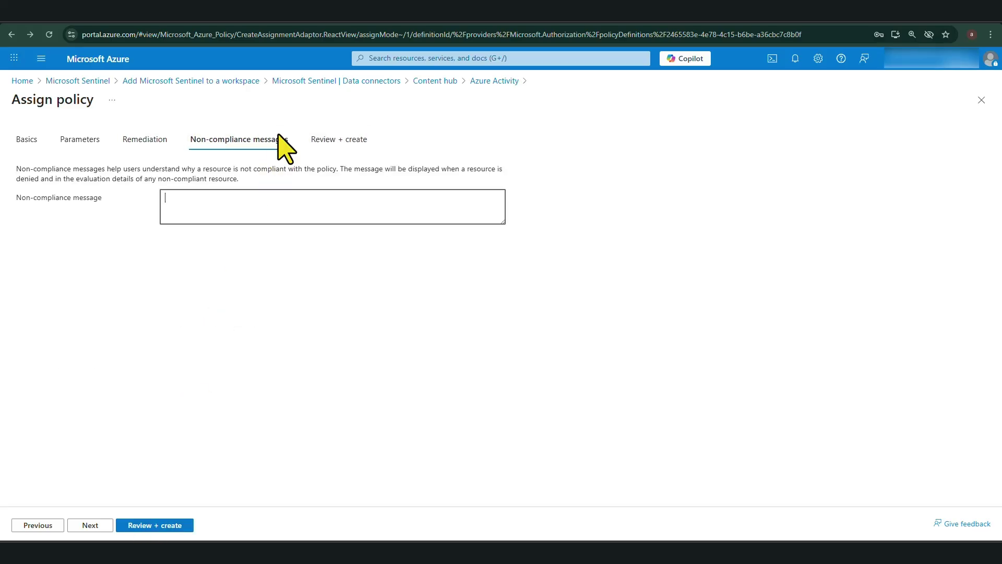
click(144, 526)
click(142, 526)
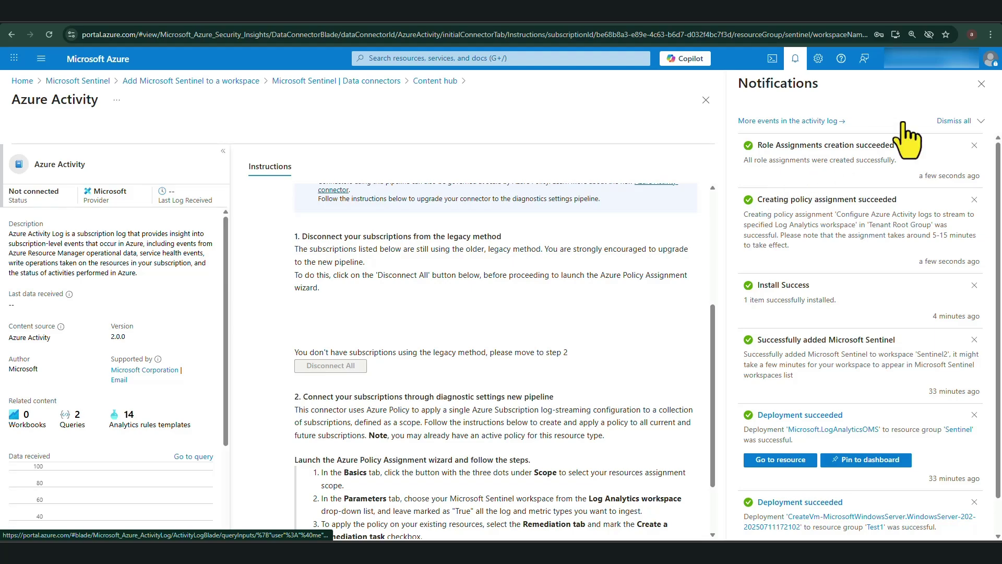
Return to the workspace's data connectors, browse the featured connector solutions and install the Microsoft Entra ID solution
click(981, 84)
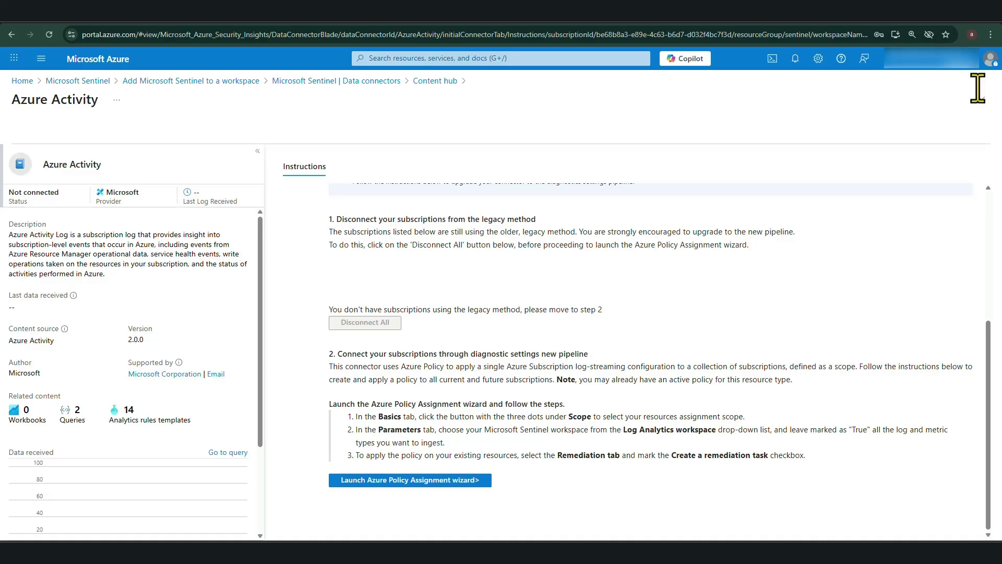
click(332, 82)
scroll(327, 365, down, 1)
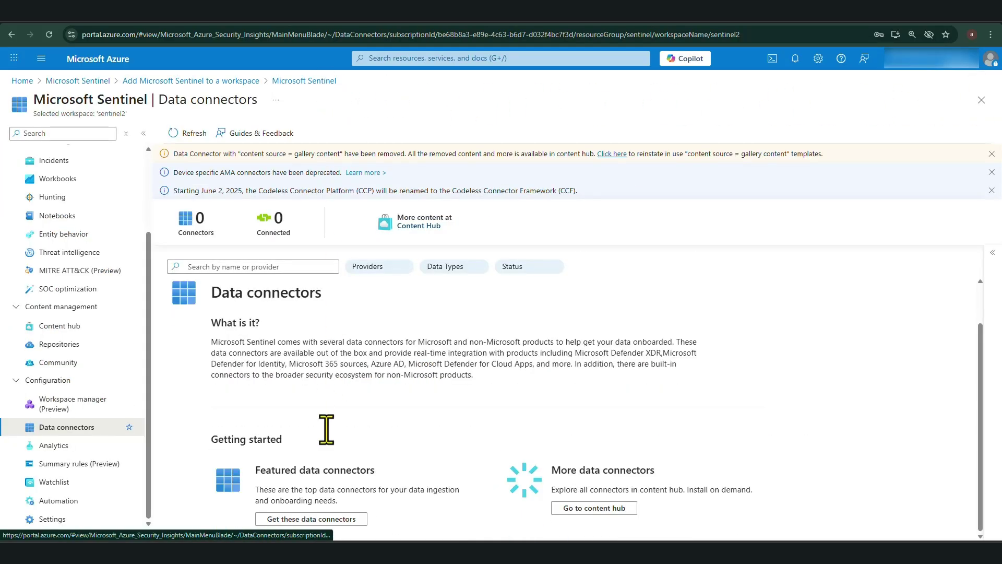
click(336, 517)
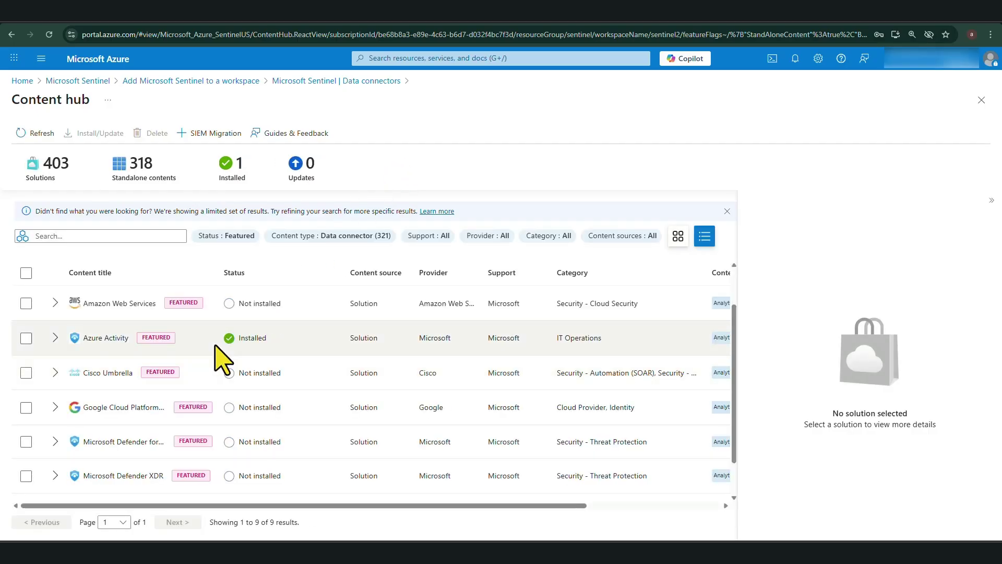
scroll(215, 345, down, 2)
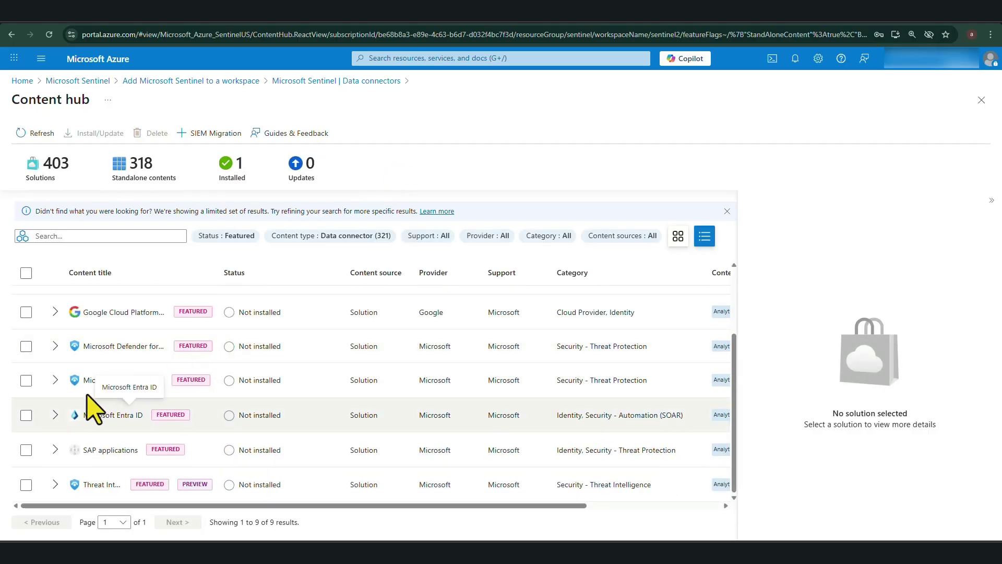
click(26, 416)
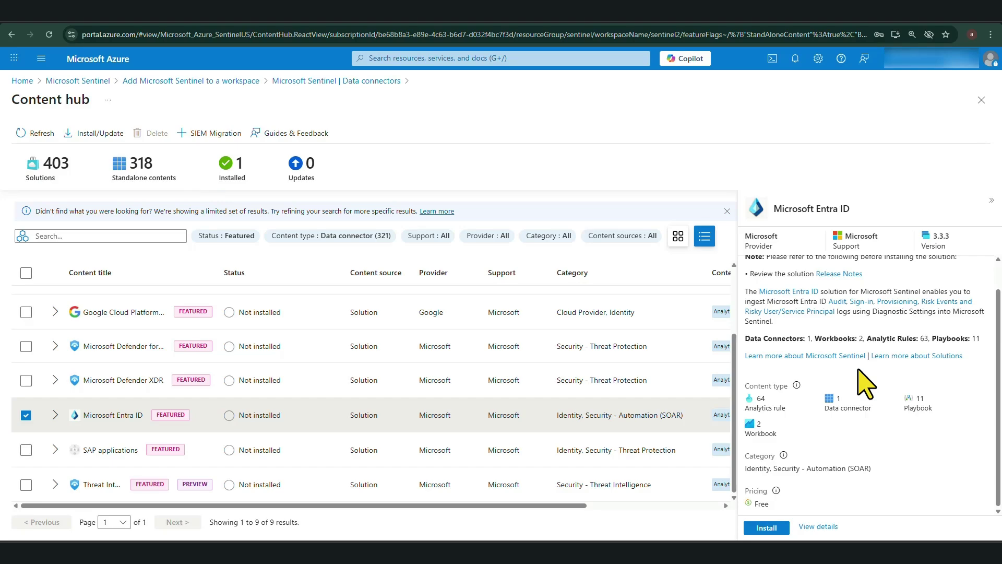
click(766, 527)
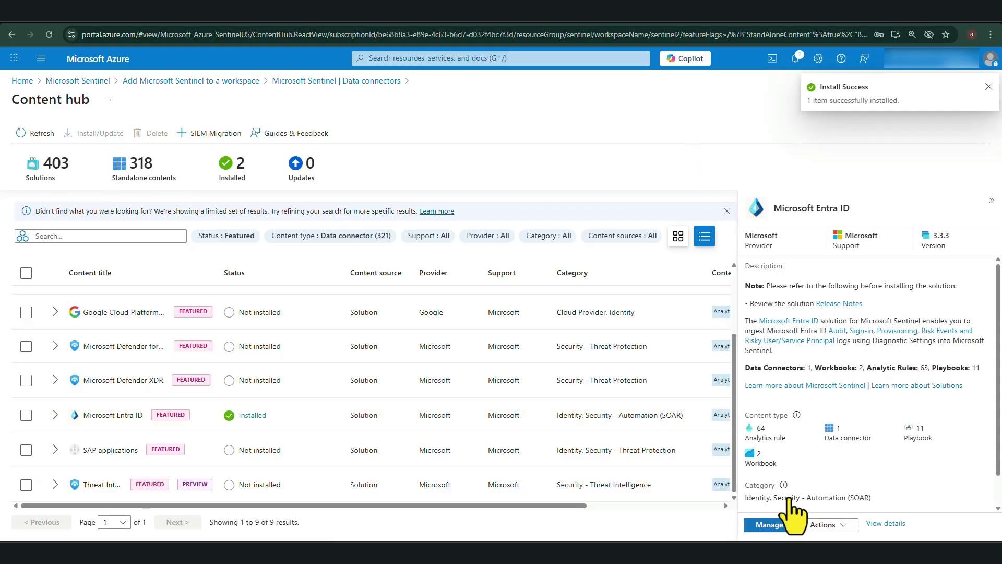
Review the installed content of the Microsoft Entra ID solution and open its data connector's configuration page
click(770, 525)
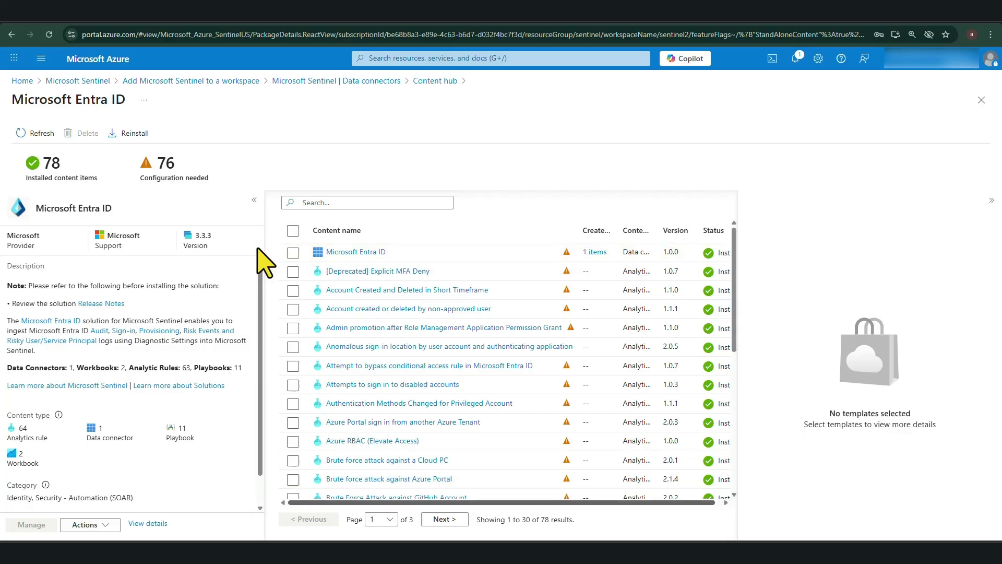
scroll(414, 383, down, 5)
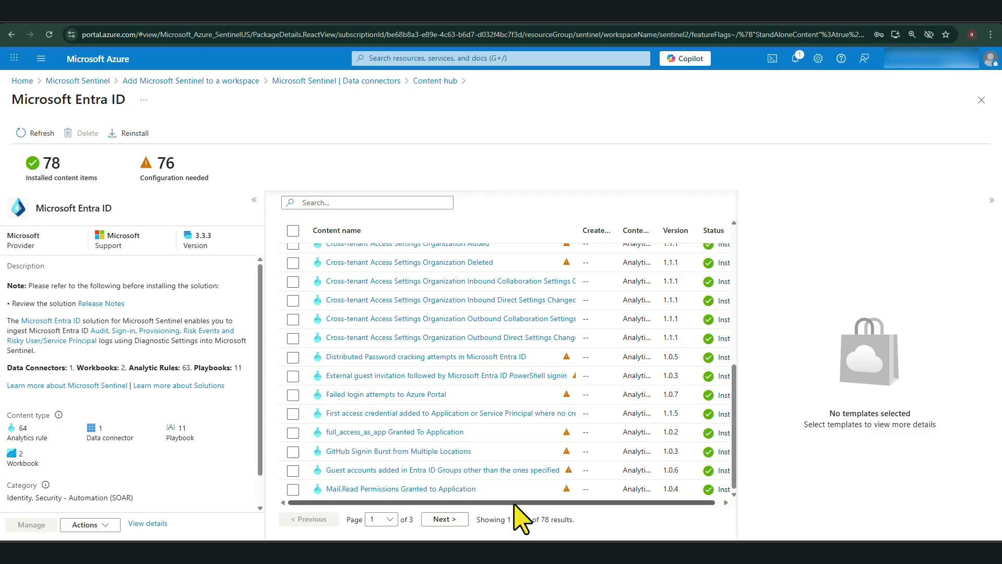
drag(514, 504, 659, 525)
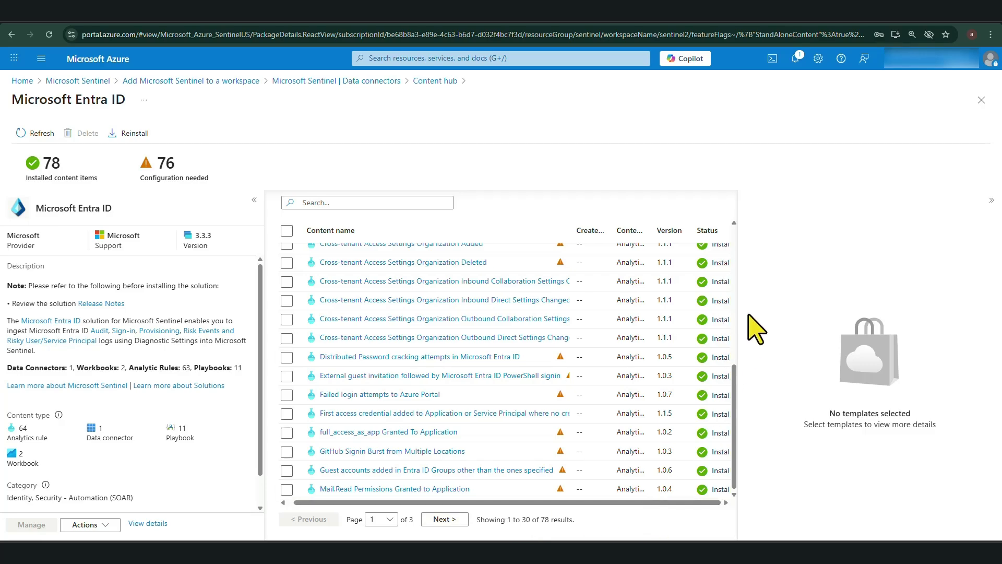
scroll(749, 315, up, 5)
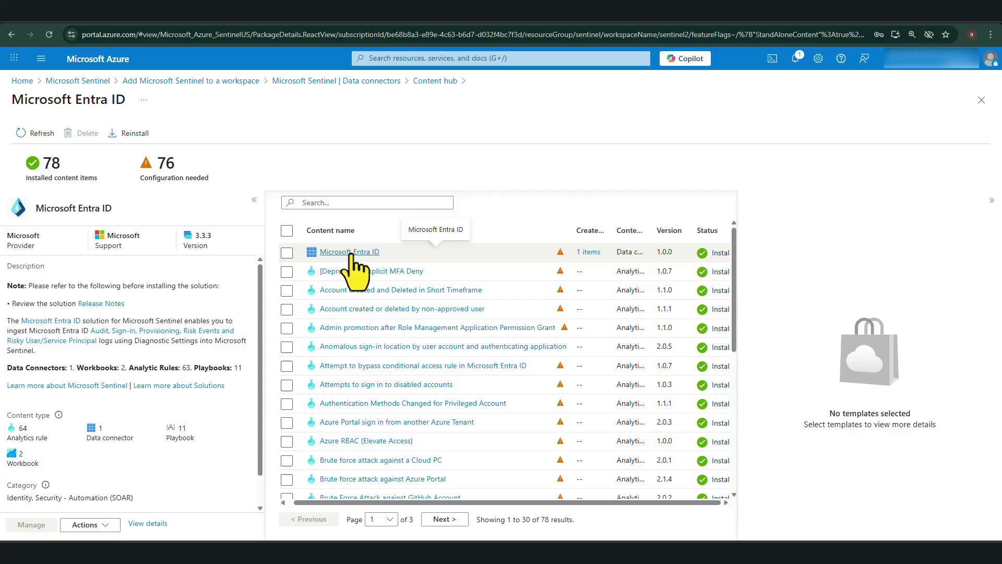
click(588, 252)
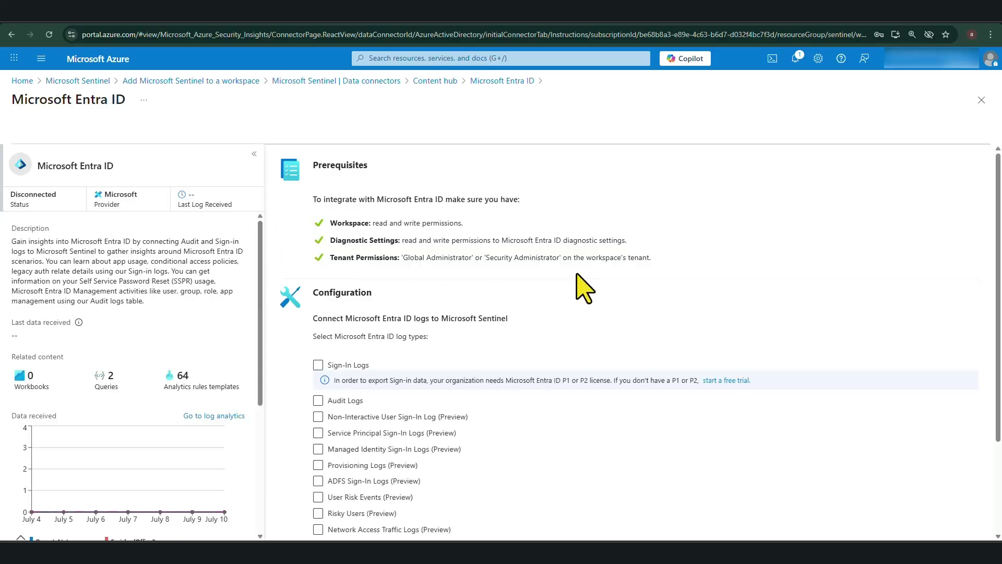
Enable all Microsoft Entra ID log types, from Sign-In Logs through Remote Network Health Logs, and apply the changes
scroll(584, 287, down, 1)
scroll(584, 287, down, 1)
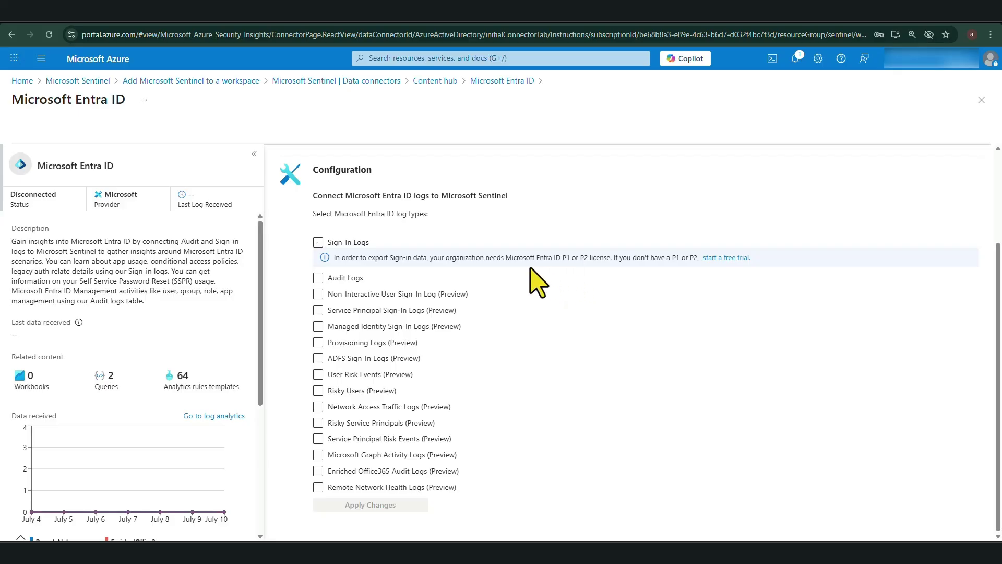
click(319, 243)
click(318, 277)
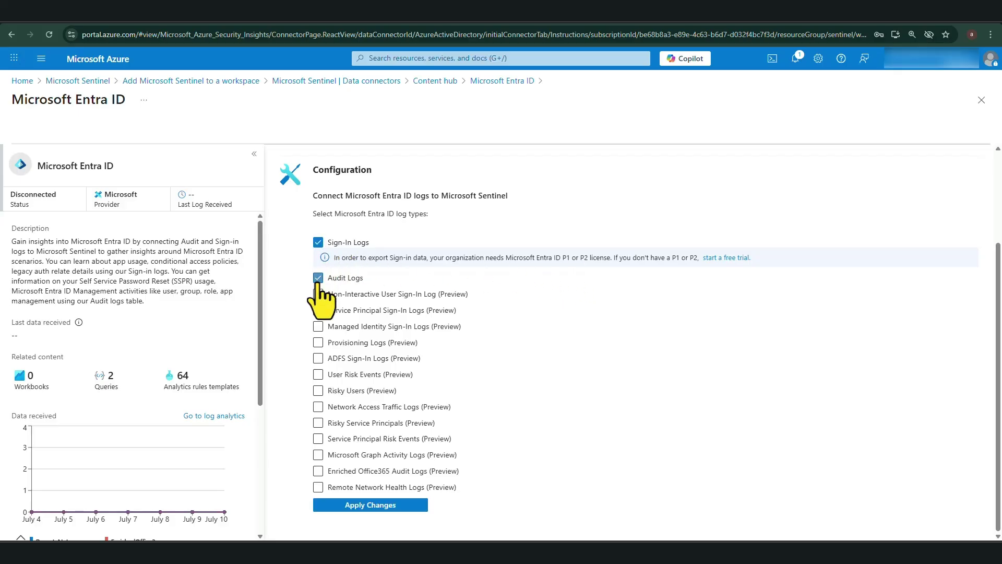
click(318, 294)
click(318, 312)
click(318, 326)
click(318, 342)
click(318, 358)
click(318, 374)
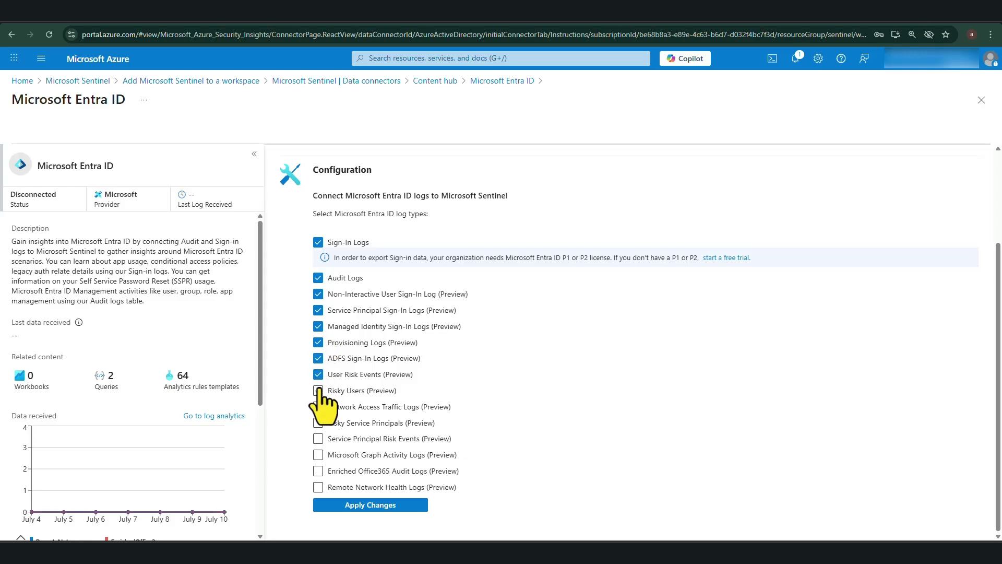
click(318, 390)
click(317, 407)
click(318, 423)
click(318, 439)
click(318, 455)
click(318, 471)
click(318, 487)
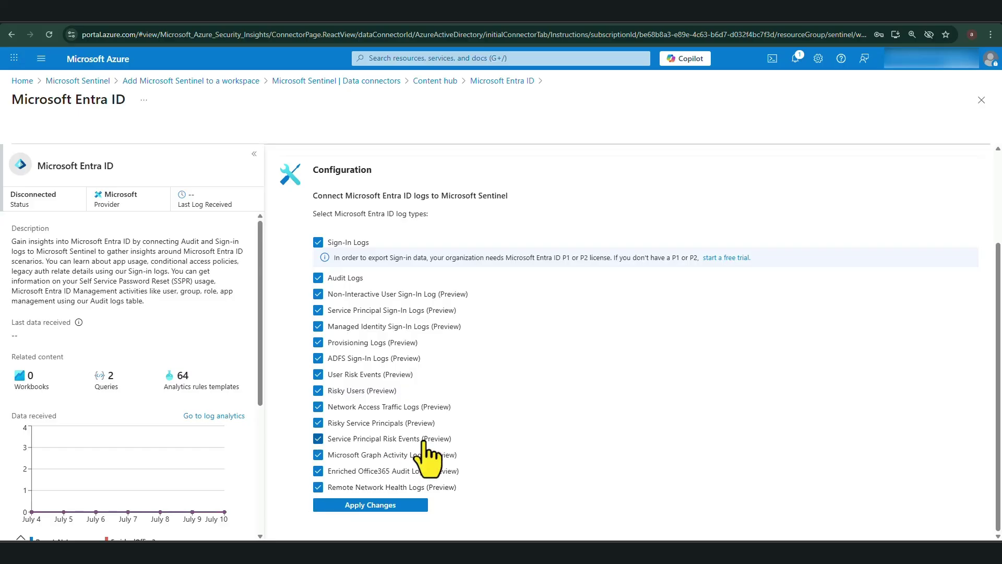
click(370, 505)
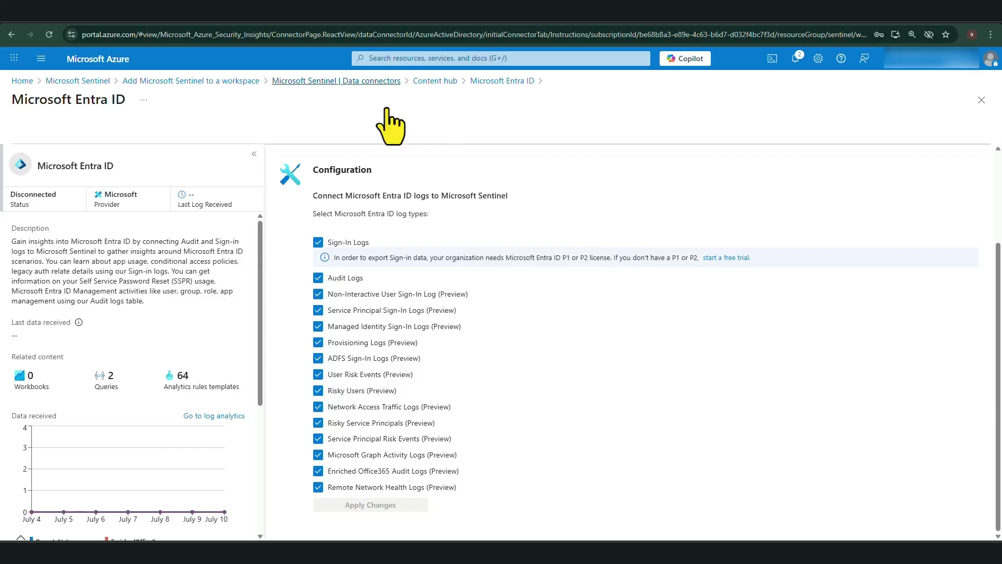
Return to the featured data connector solutions and open the installed Azure Activity solution for management
click(344, 82)
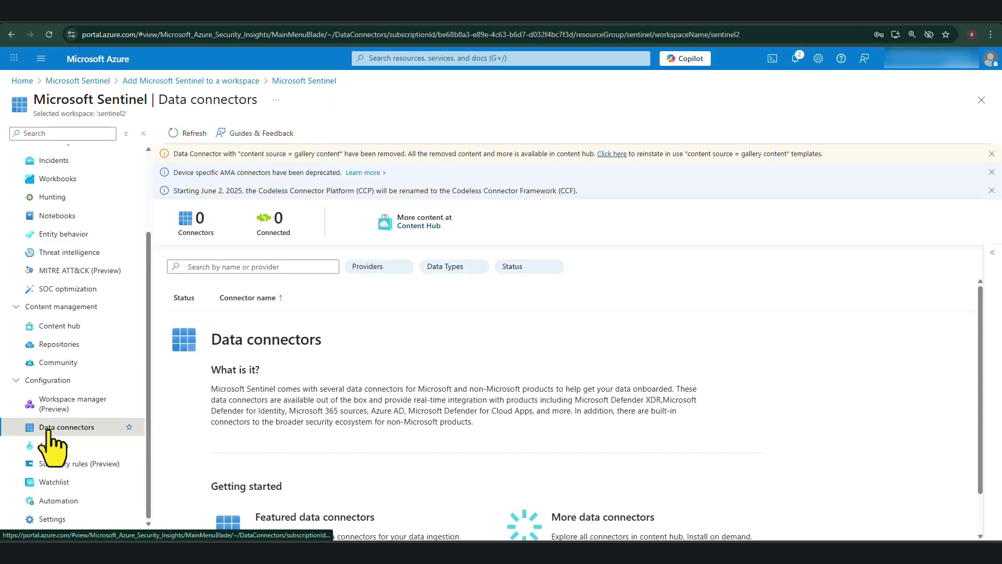
scroll(134, 470, down, 1)
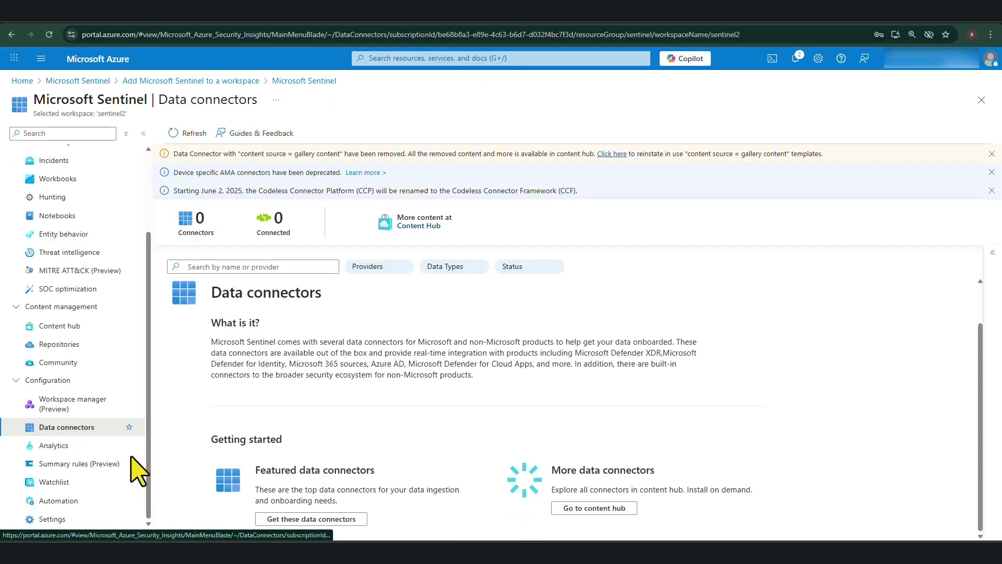
click(335, 522)
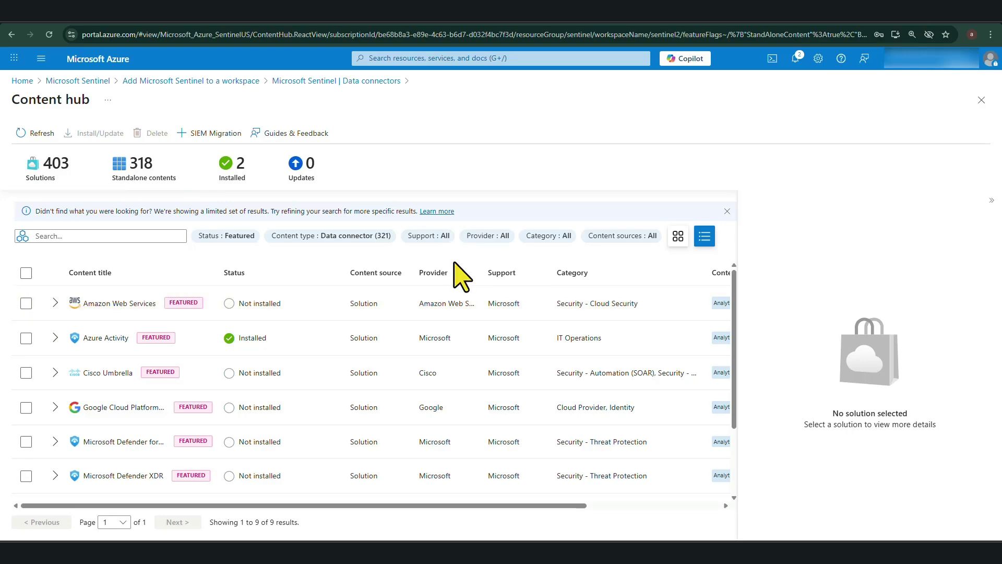
click(55, 337)
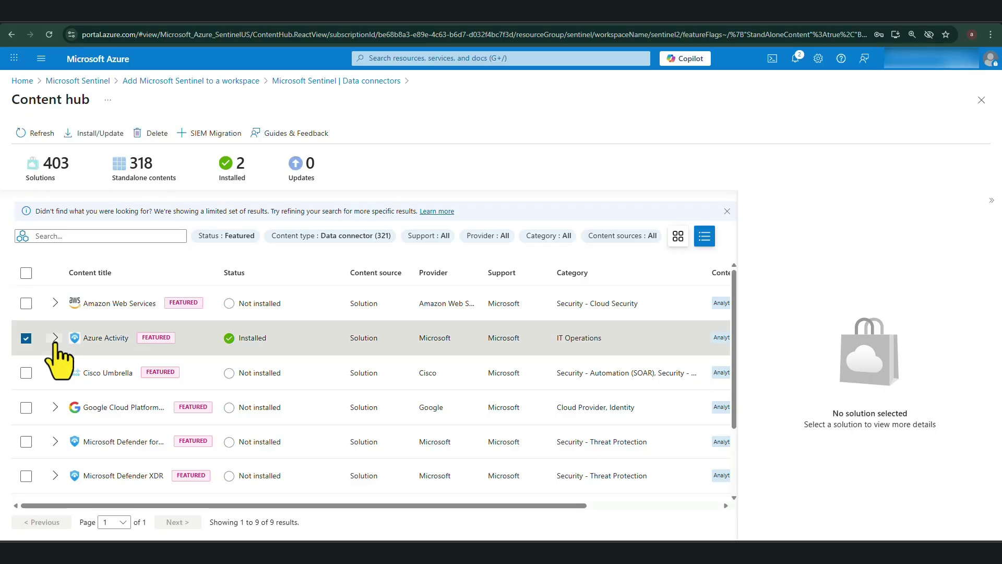
click(255, 339)
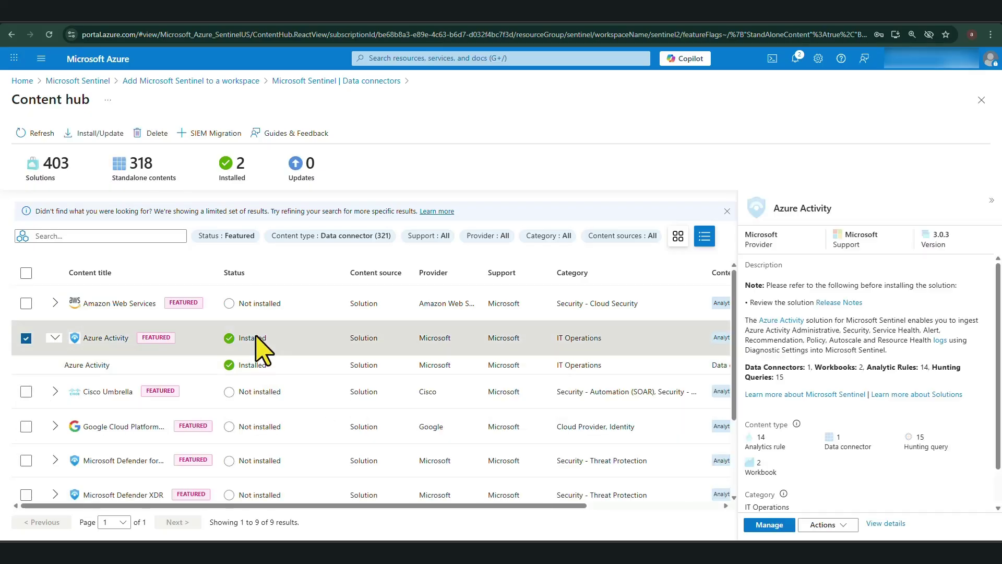
click(778, 531)
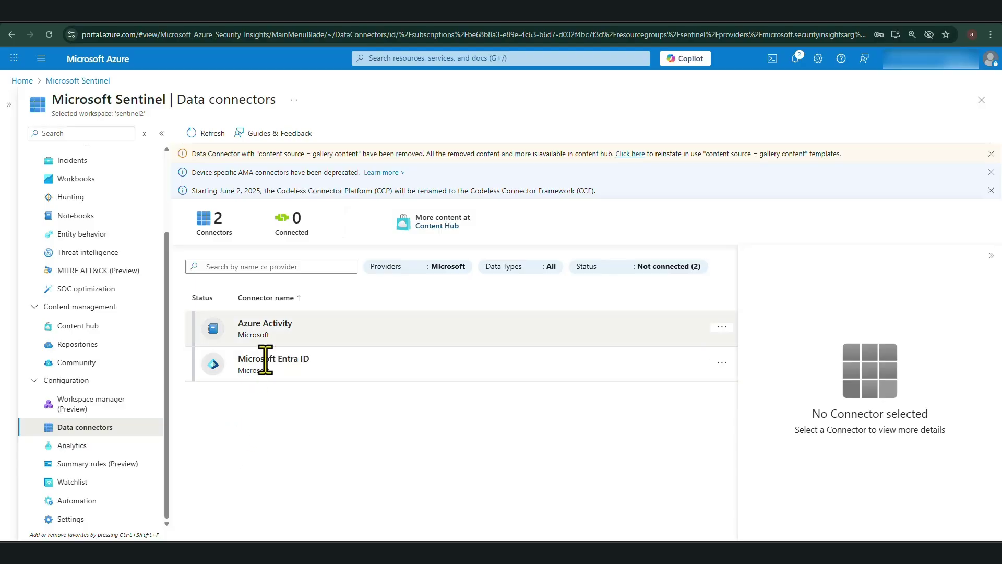
Check the connection status and details of the Azure Activity and Microsoft Entra ID data connectors in the Sentinel2 workspace
click(277, 326)
click(277, 364)
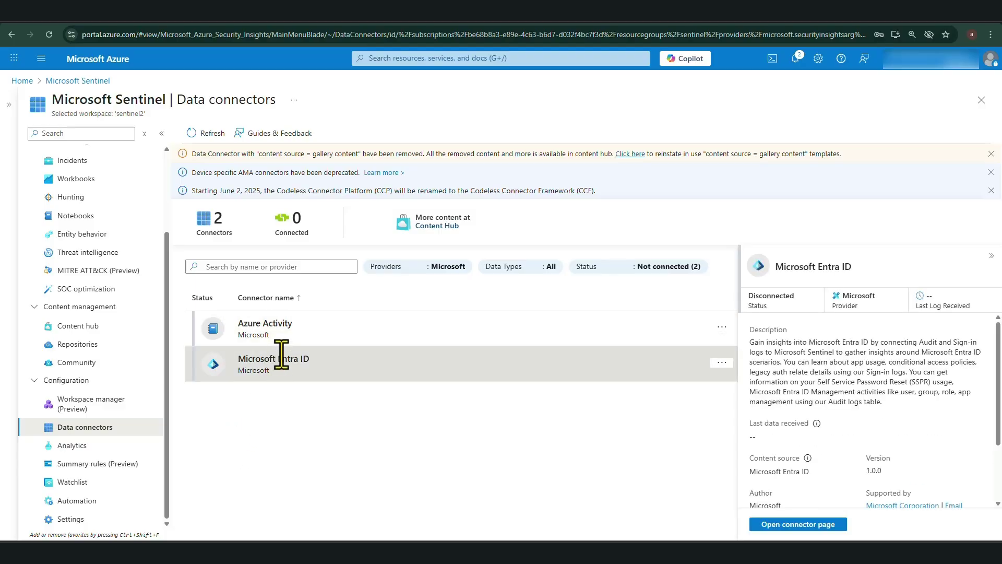
click(398, 324)
click(282, 360)
click(348, 331)
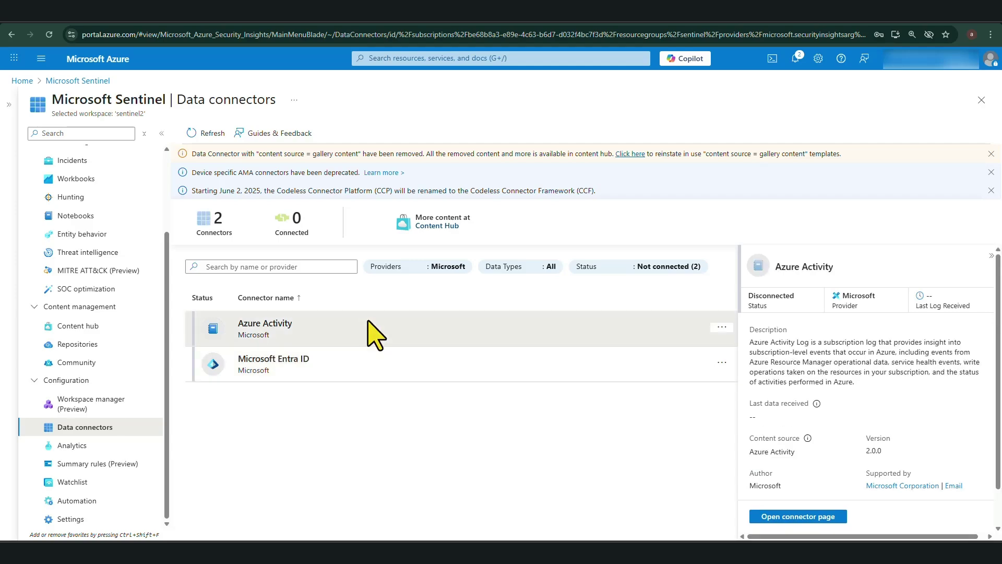
click(481, 367)
click(486, 334)
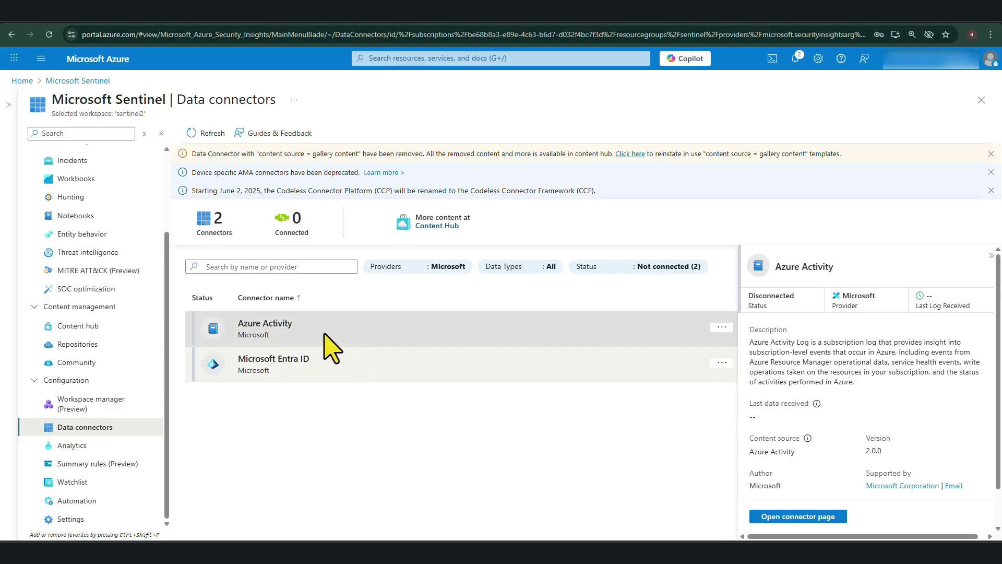
click(265, 364)
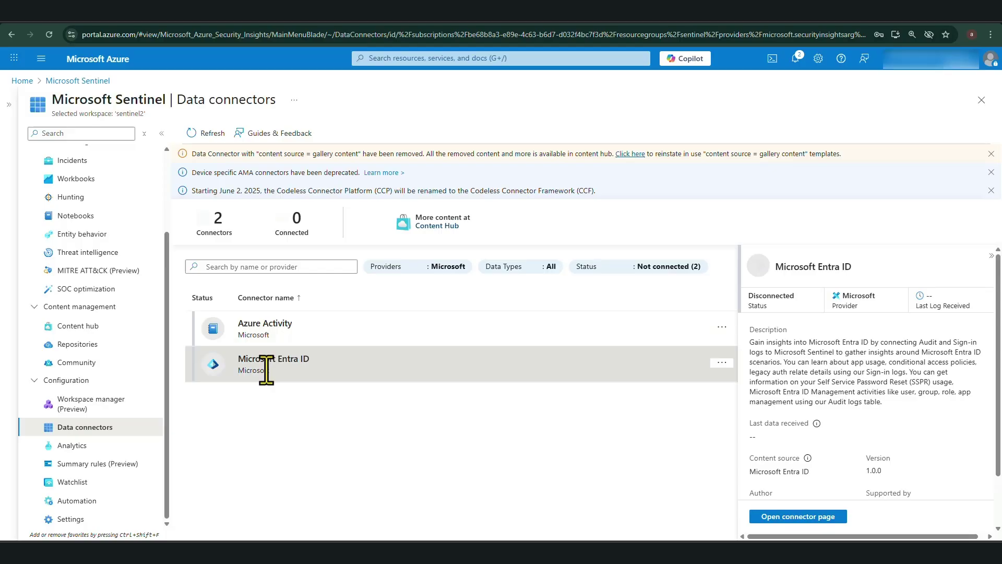
click(275, 322)
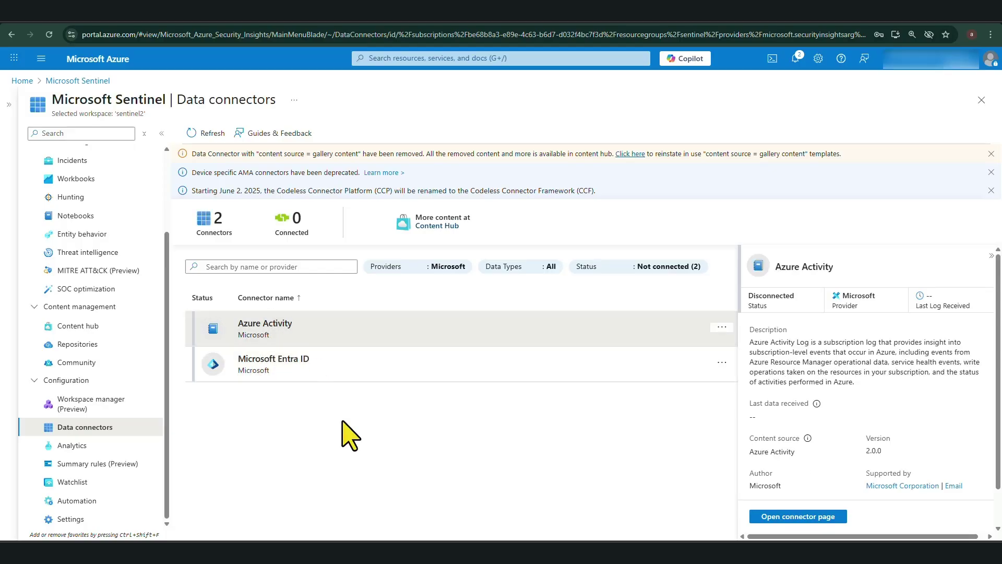
Switch to the Sentinel workspace and examine its data connectors and the Azure Activity connector's status
click(9, 104)
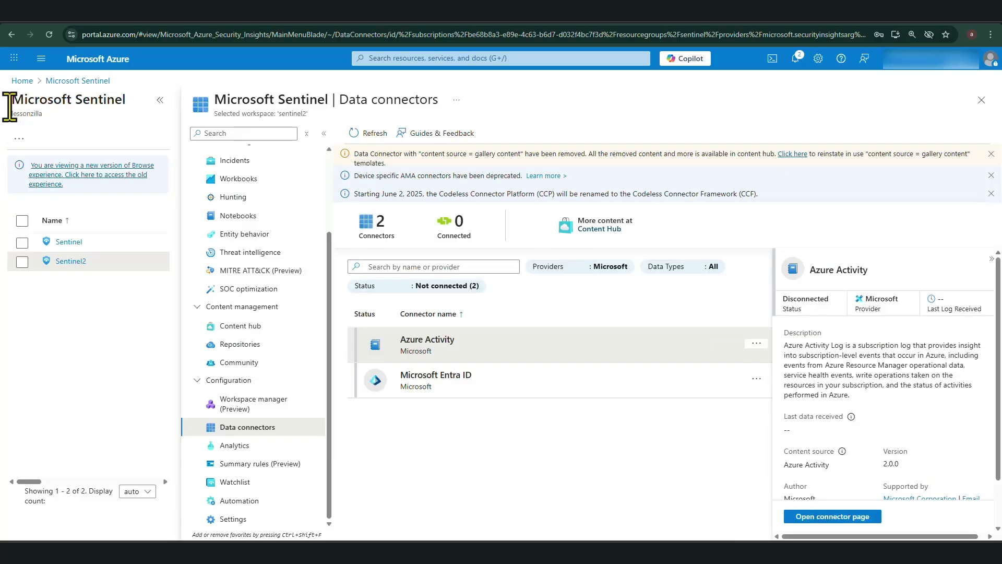
click(70, 242)
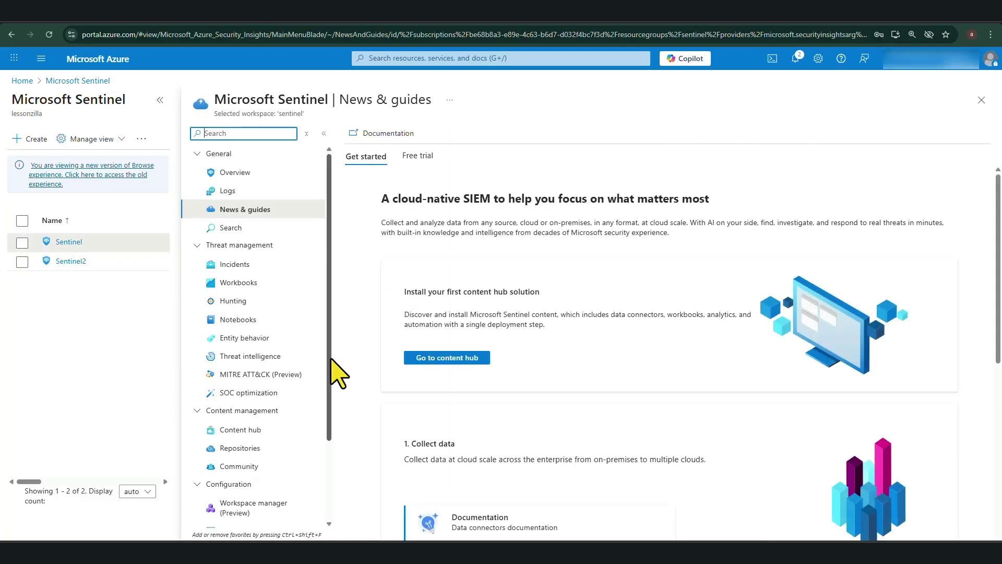
scroll(338, 373, down, 2)
click(263, 427)
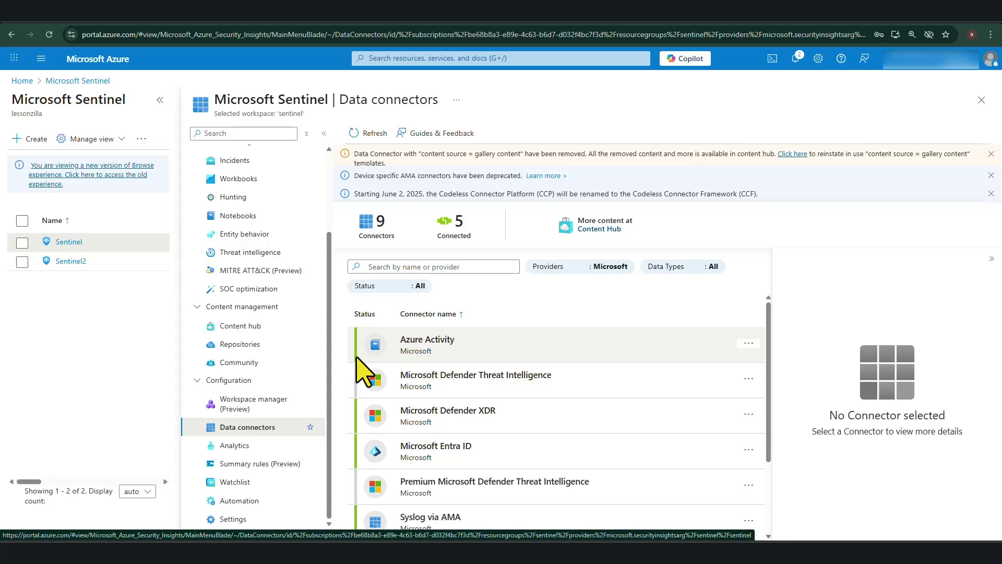
click(469, 345)
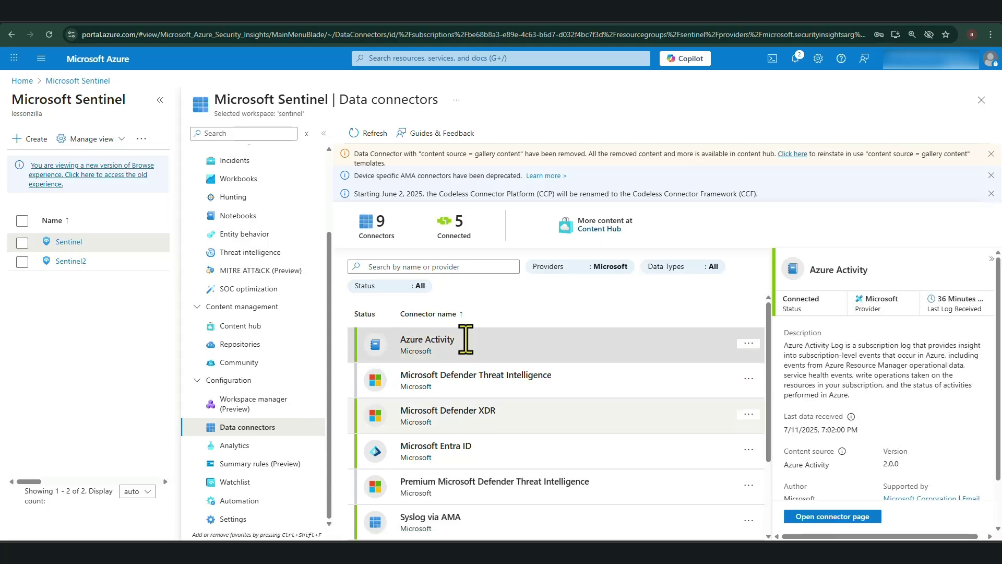
scroll(590, 322, down, 1)
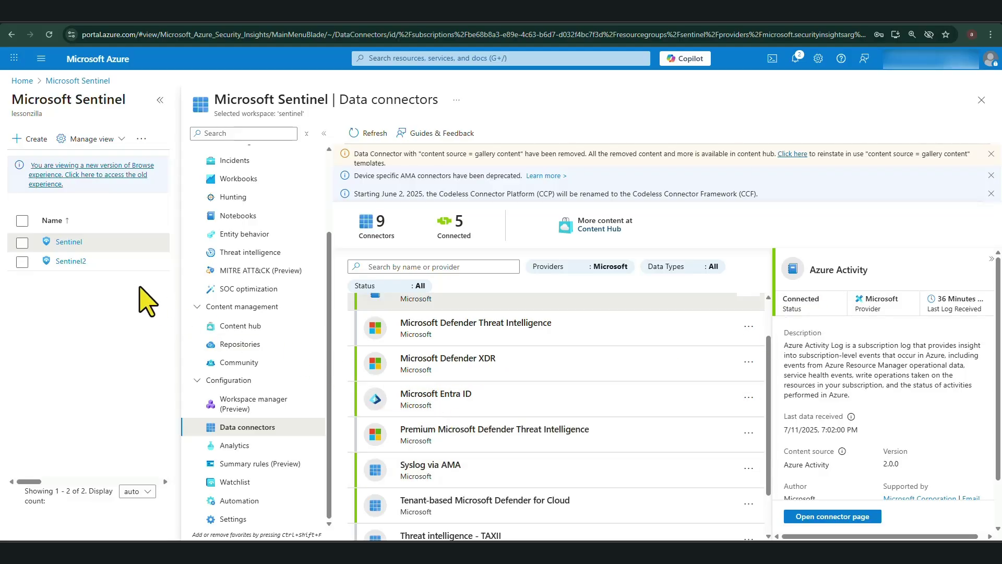
Switch back to the Sentinel2 workspace, acknowledge the free trial notice and collapse the workspace list
click(77, 264)
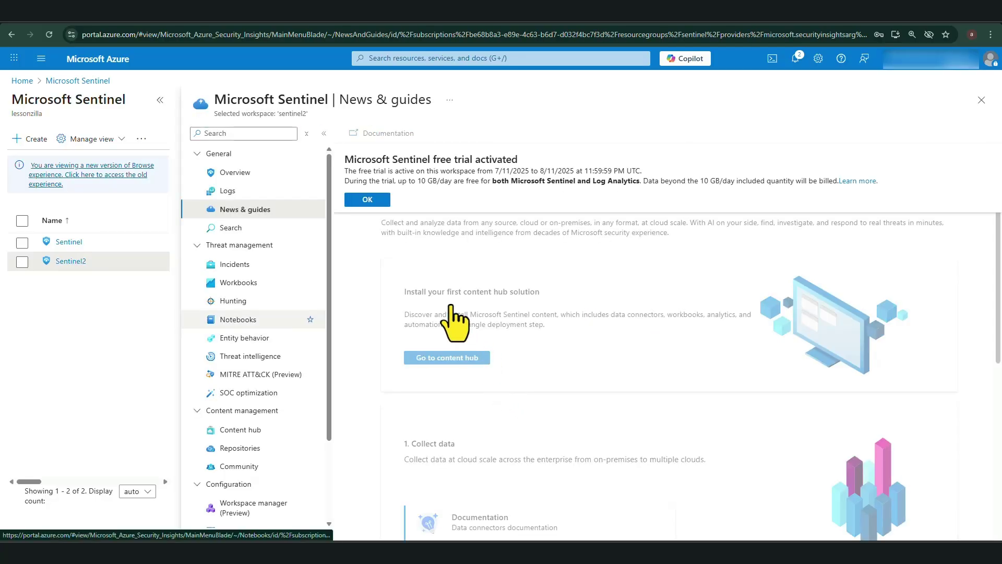
click(372, 199)
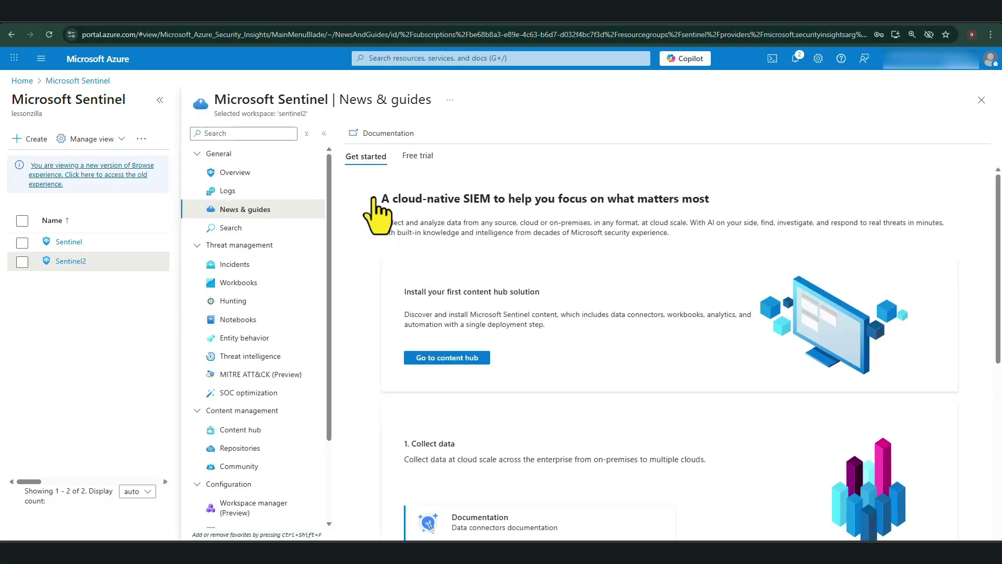
click(159, 100)
scroll(126, 290, down, 2)
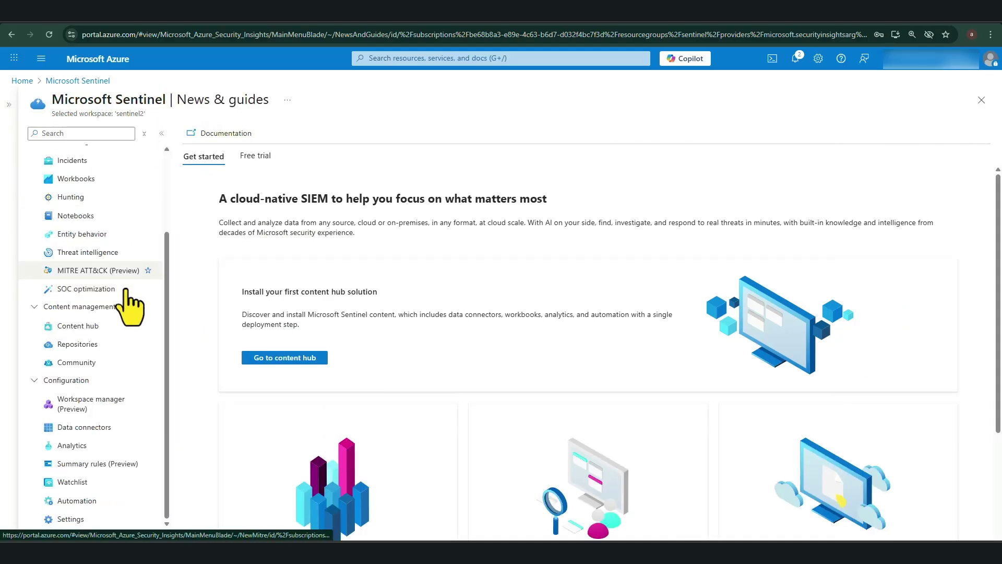
Open the analytics rules and examine the active Advanced Multistage Attack Detection rule's description, covered detections and recommended data connectors
click(73, 450)
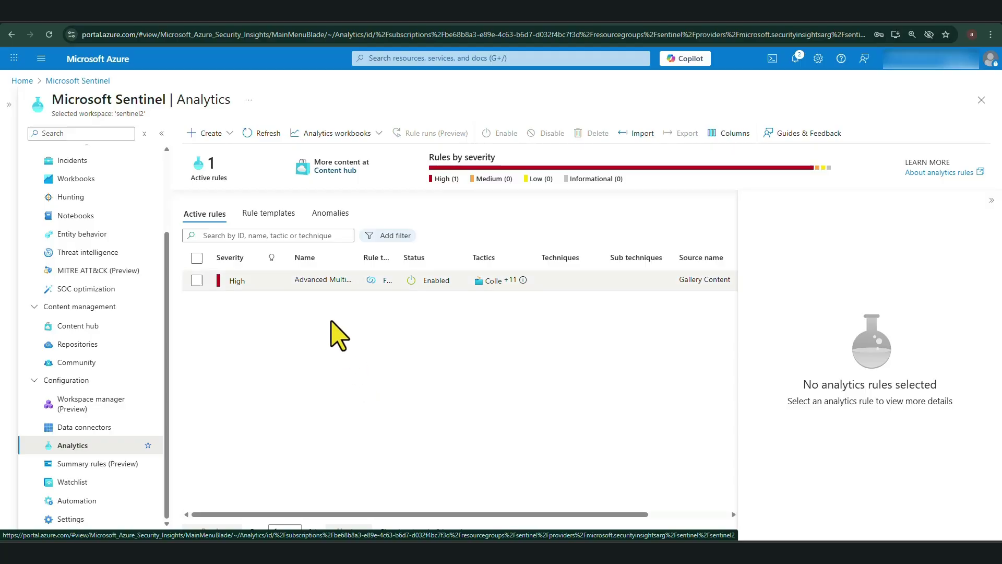
click(309, 283)
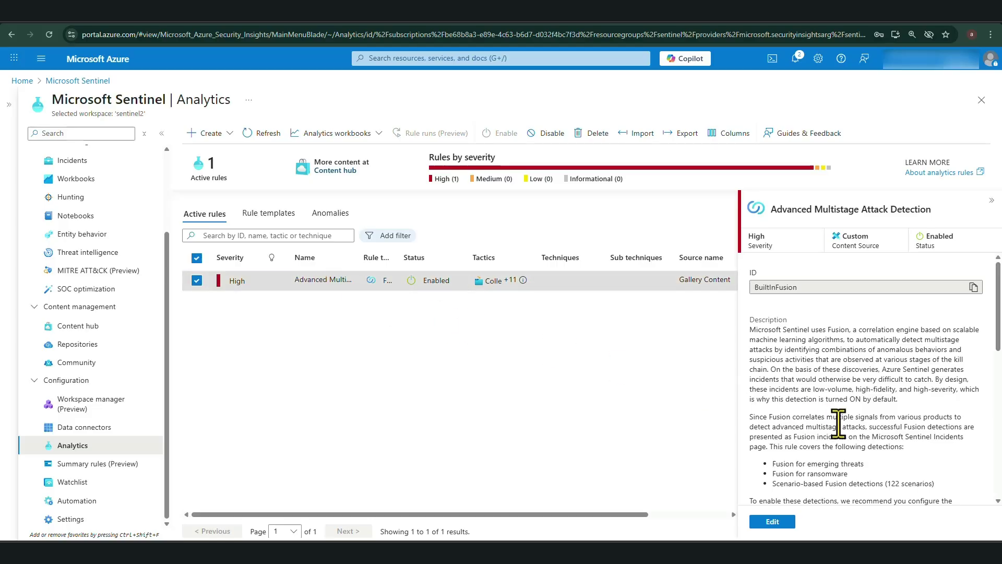
scroll(838, 424, down, 1)
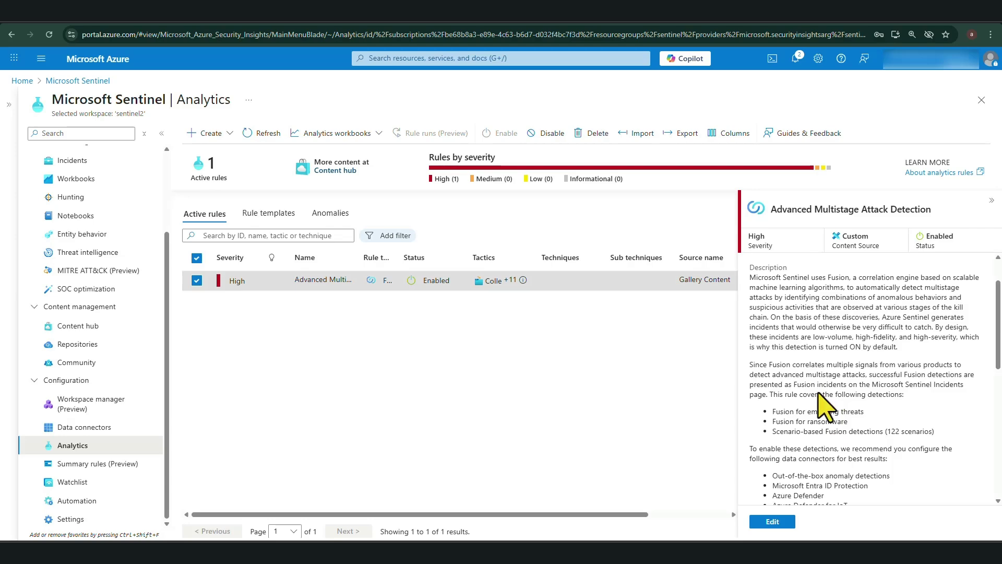
scroll(817, 393, down, 1)
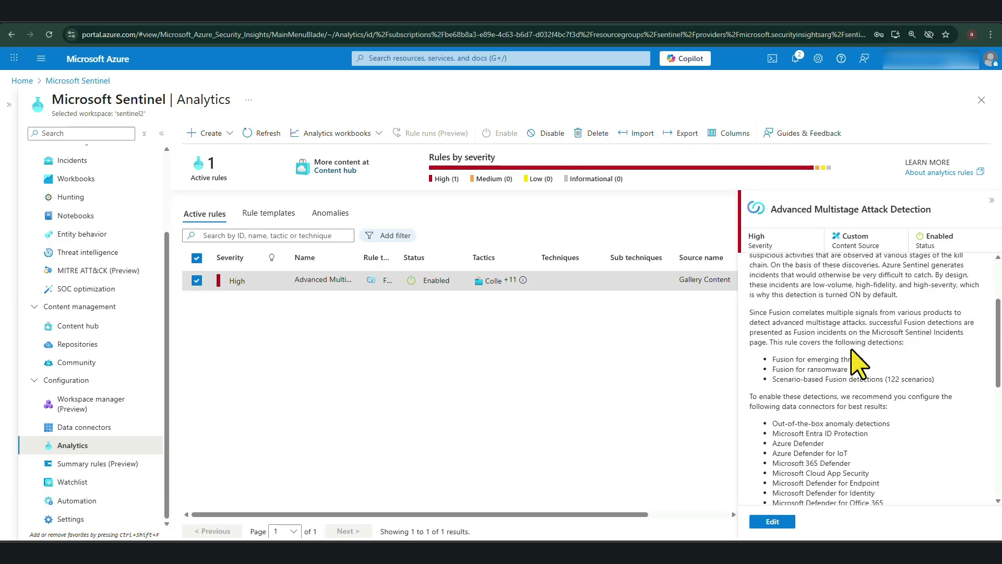
scroll(856, 366, up, 2)
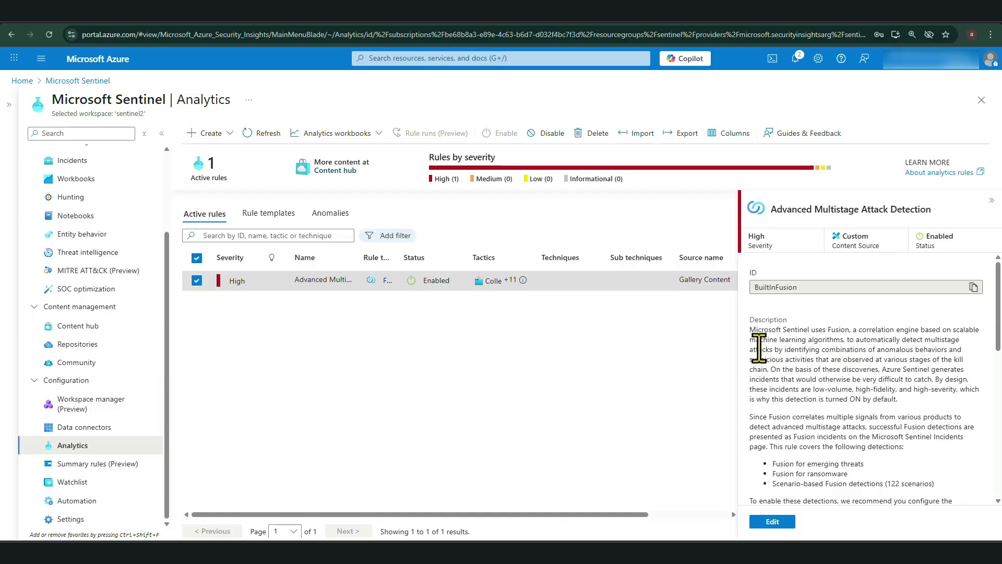
scroll(864, 383, down, 1)
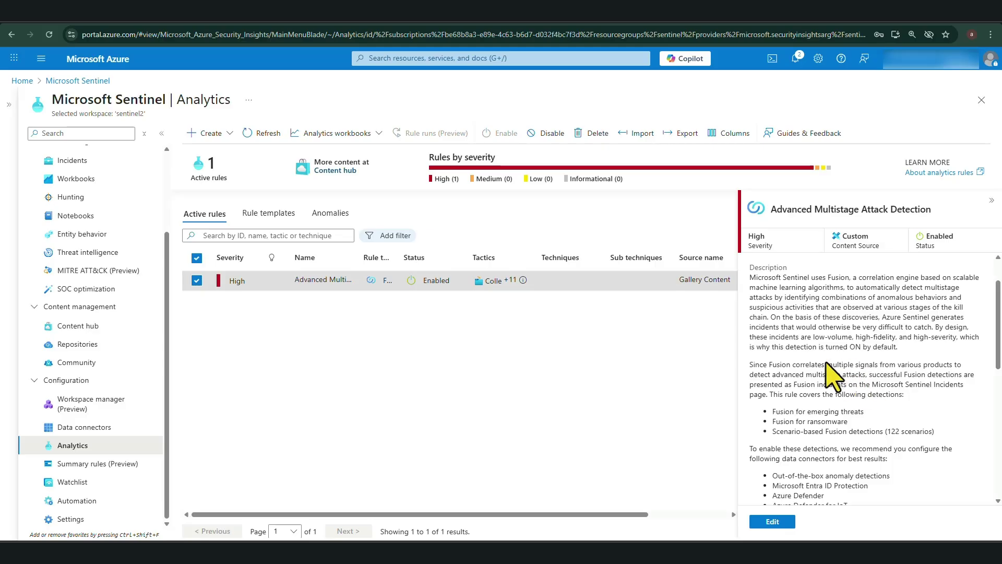
scroll(805, 353, down, 1)
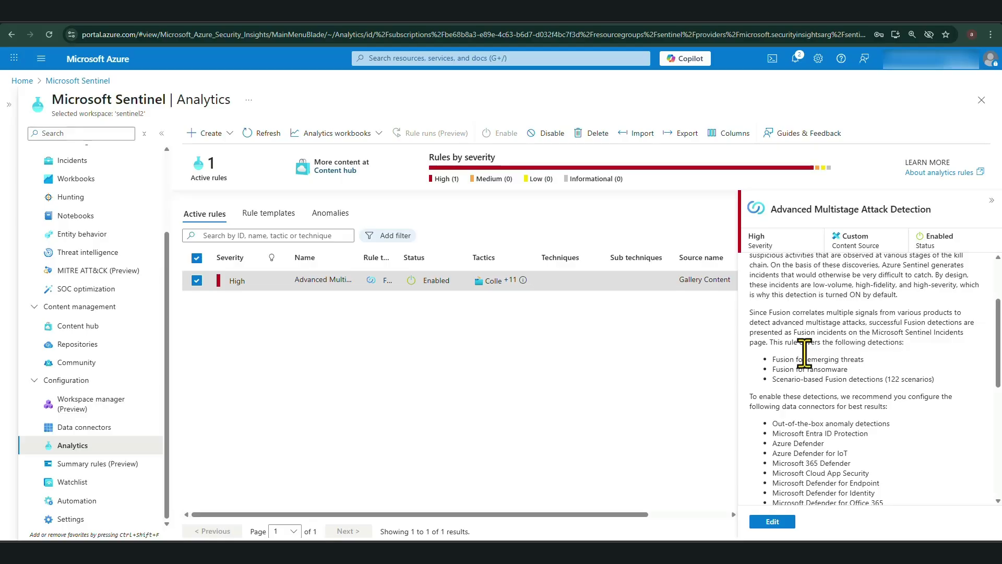
scroll(804, 353, down, 2)
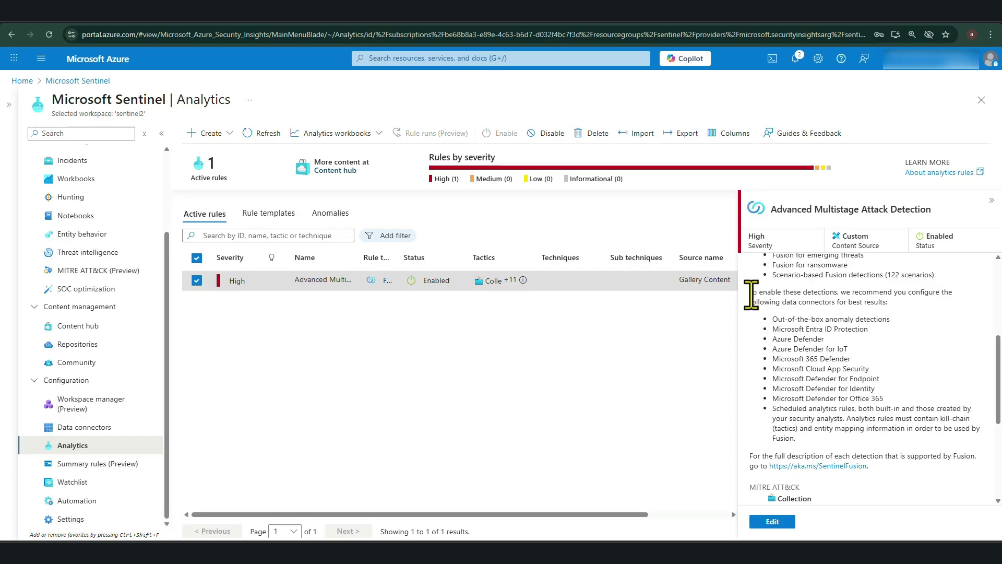
drag(760, 318, 901, 401)
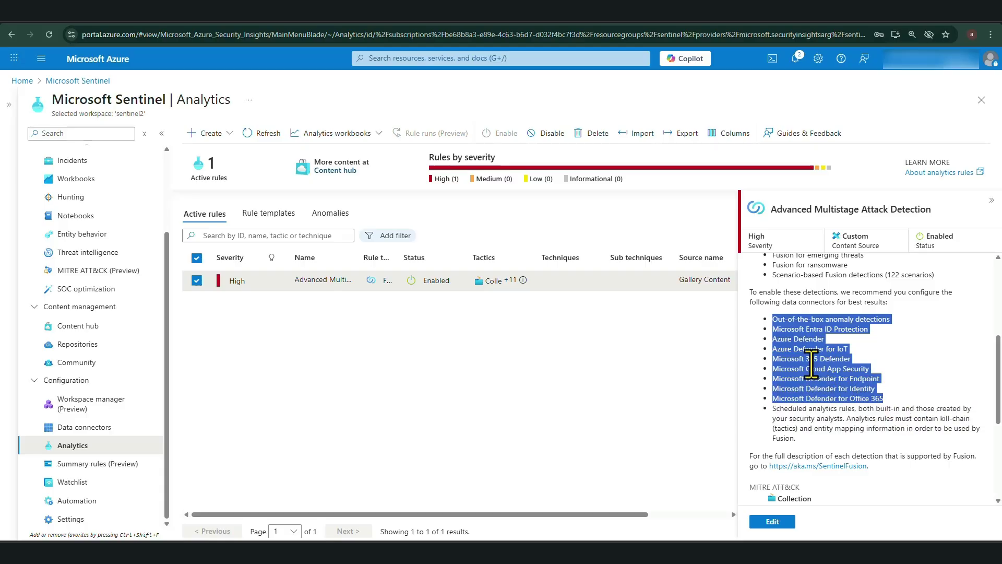
click(883, 375)
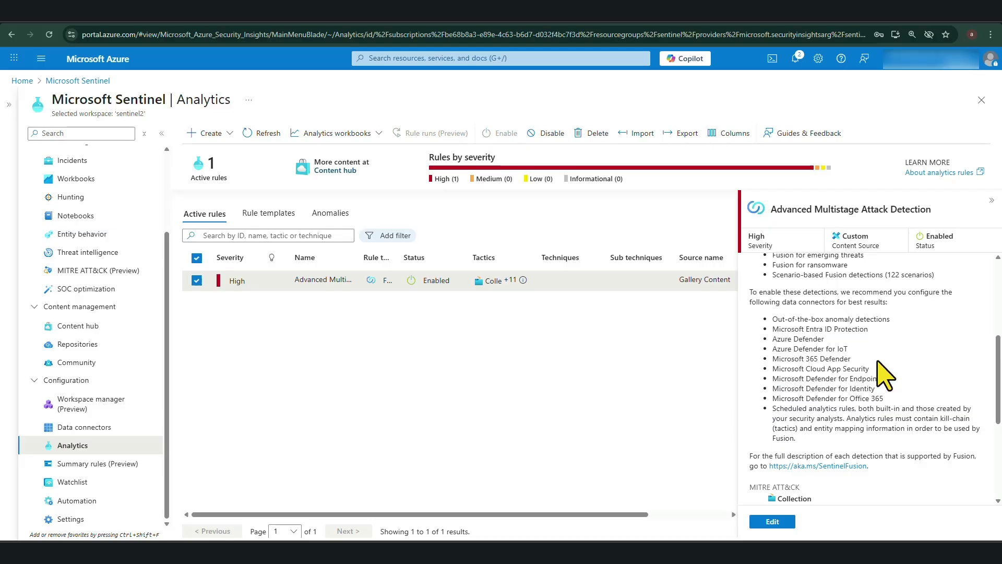
drag(890, 398, 784, 320)
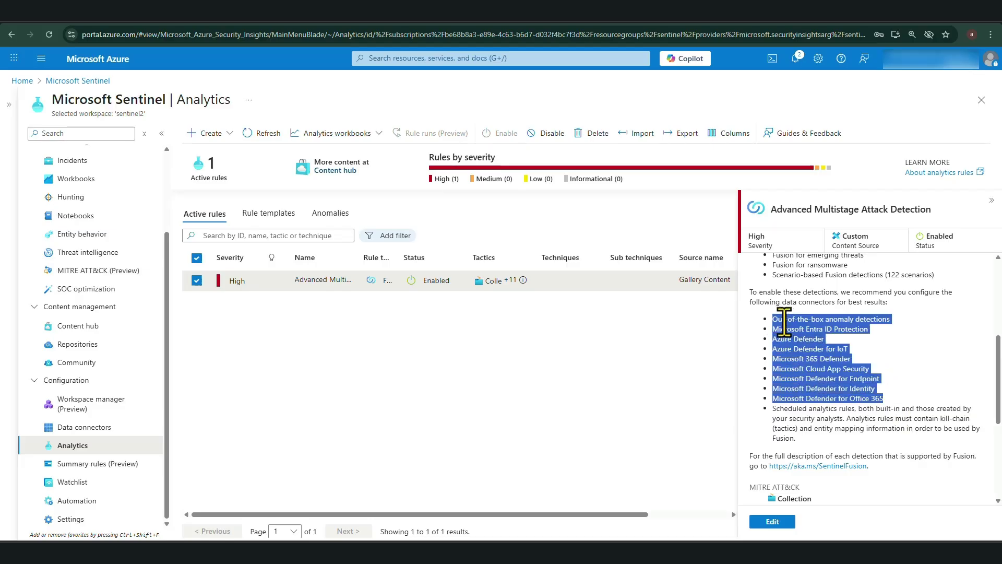
click(883, 345)
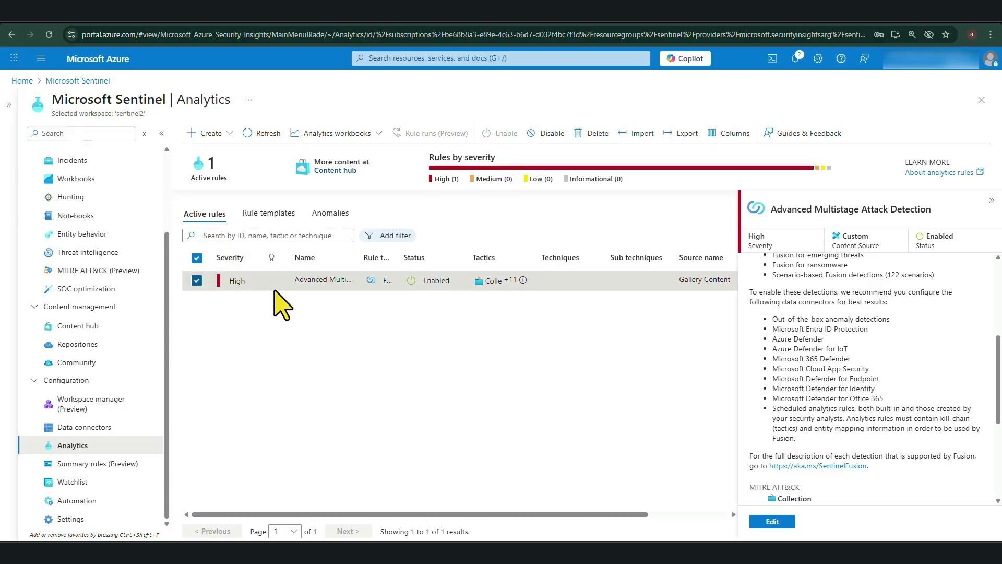
List the analytics rule templates and select the Account Created and Deleted in Short Timeframe template
click(266, 218)
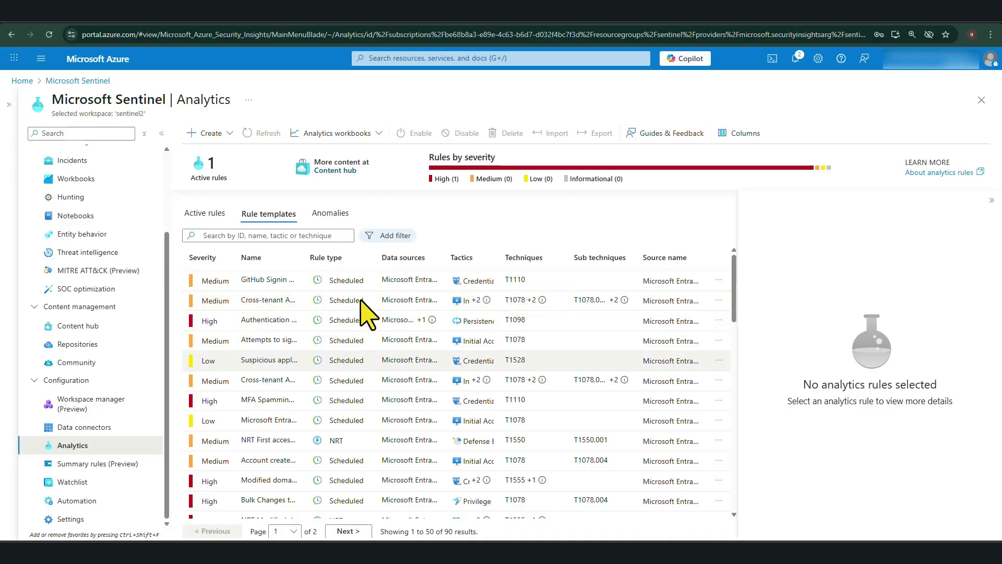
drag(305, 258, 341, 258)
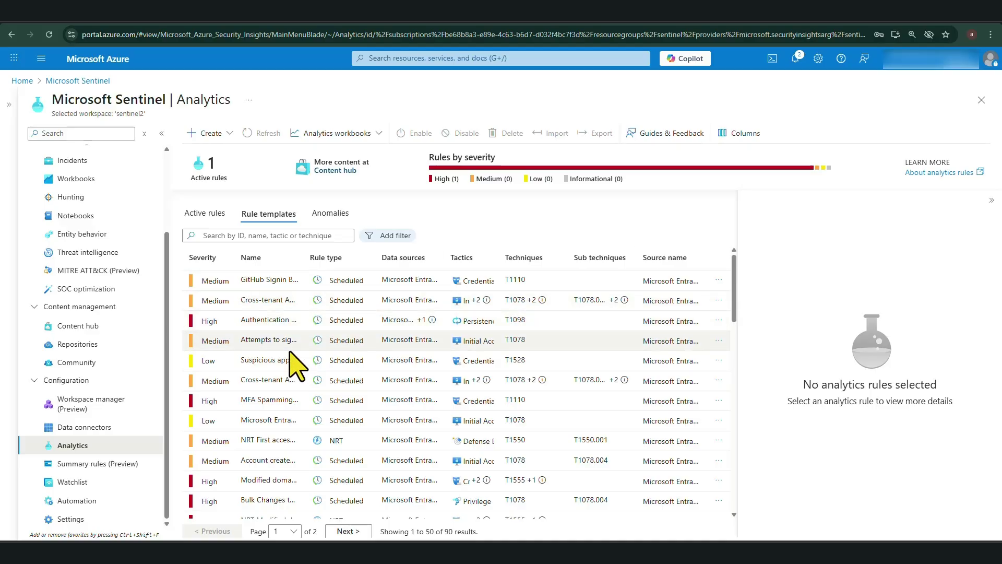
scroll(292, 353, down, 2)
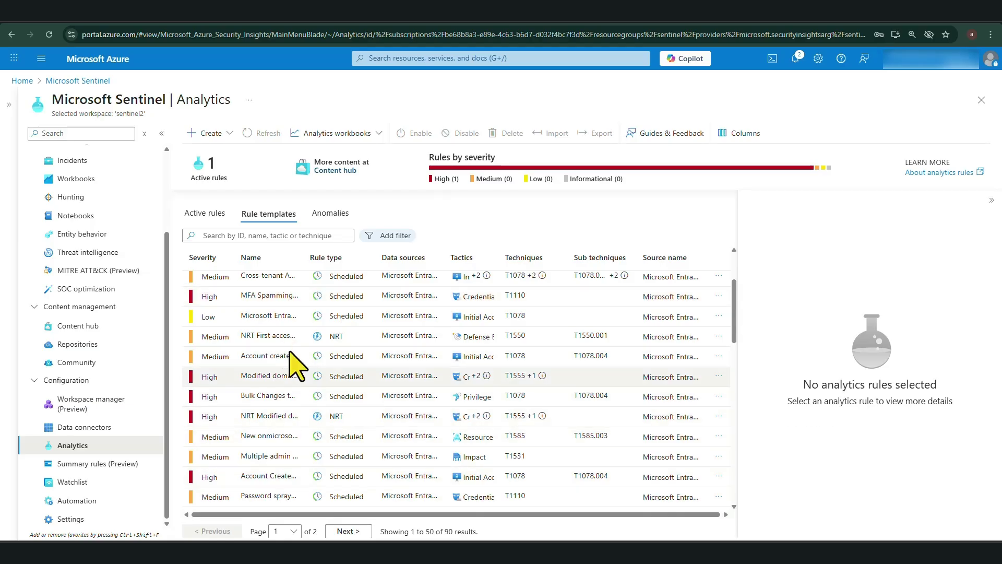
click(275, 476)
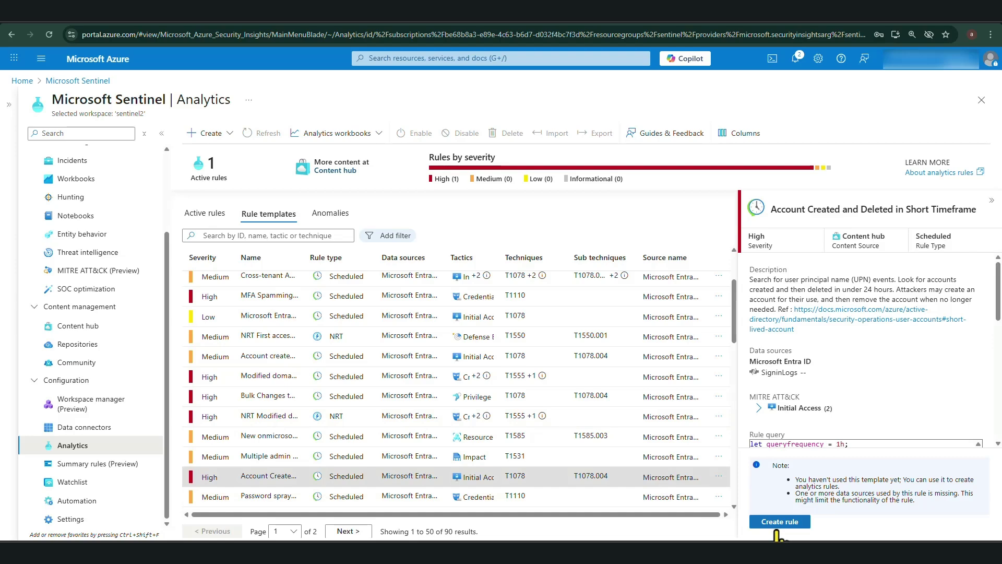
Examine the selected template's description, data sources, rule query, frequency, period, threshold, event grouping and incident settings
click(217, 135)
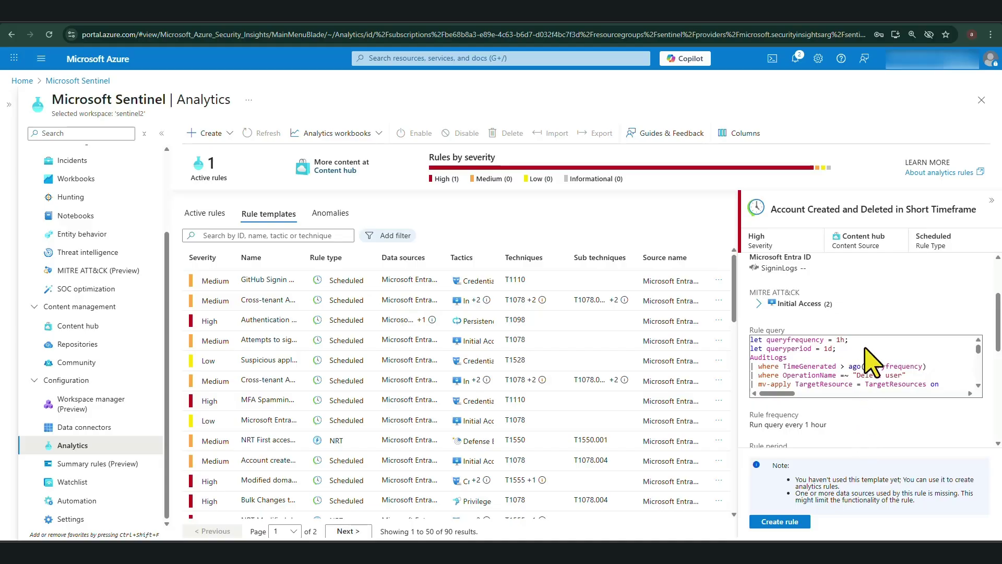
scroll(872, 363, up, 2)
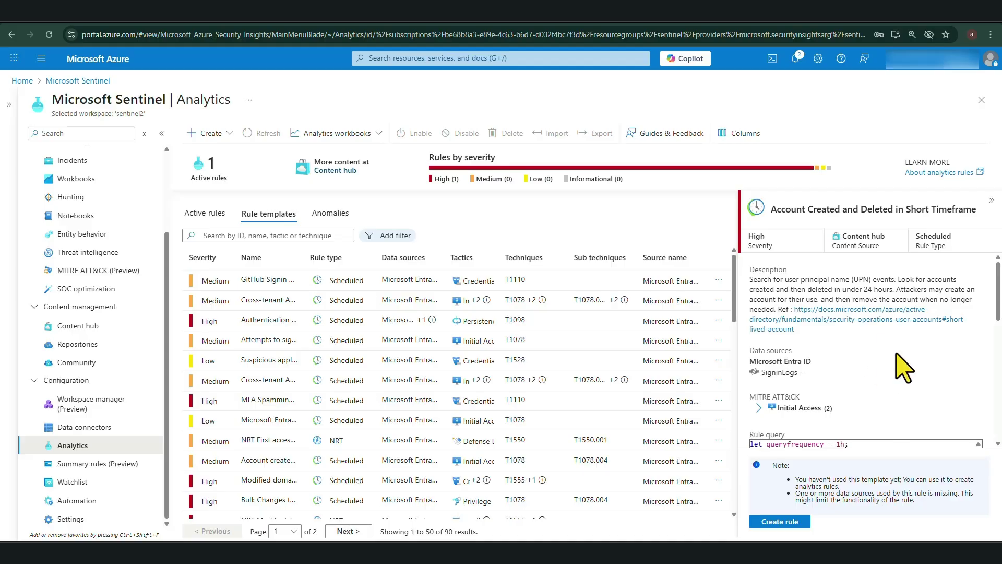
scroll(903, 368, down, 1)
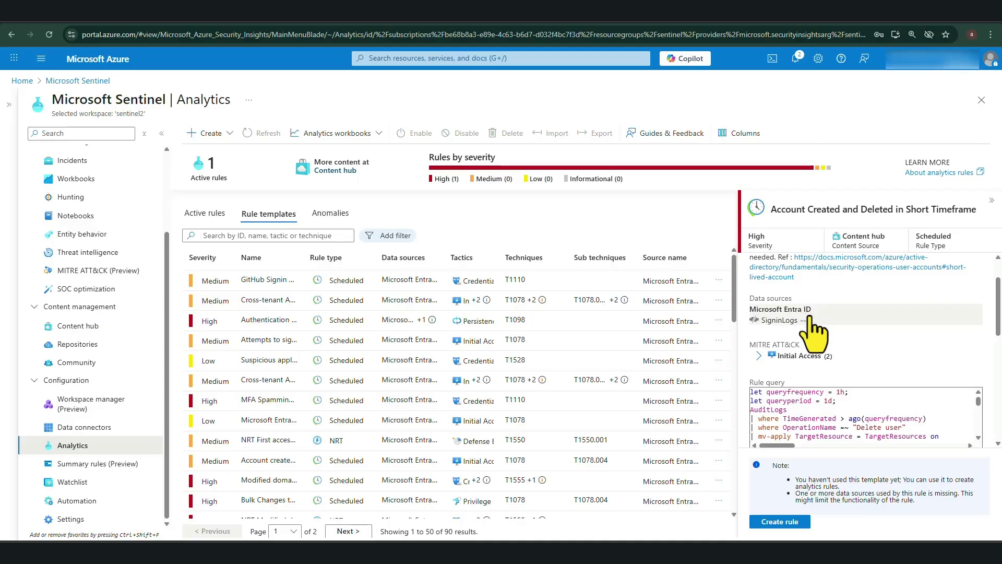
scroll(834, 335, down, 1)
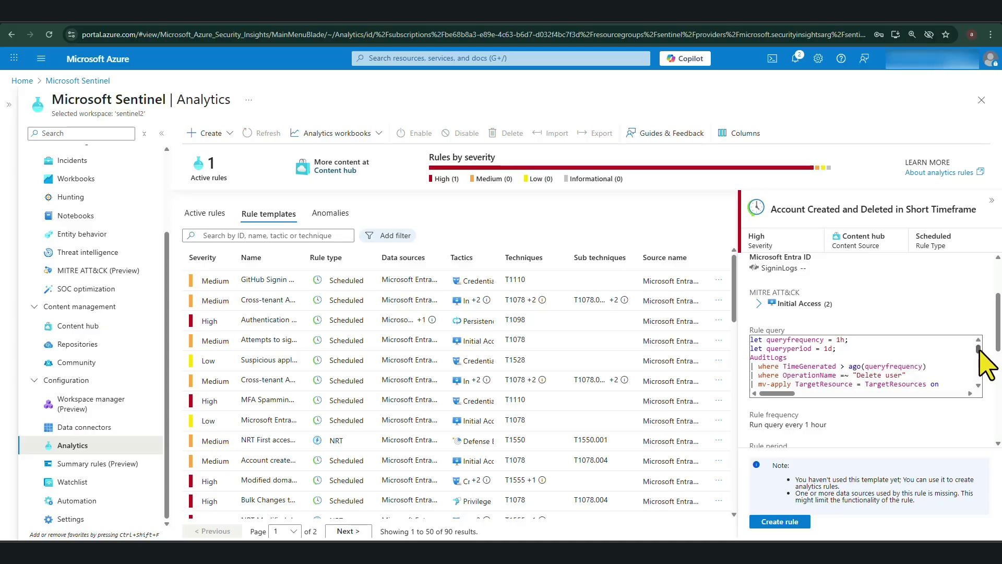
mouse_move(979, 349)
mouse_down()
mouse_move(990, 380)
mouse_move(975, 339)
mouse_up()
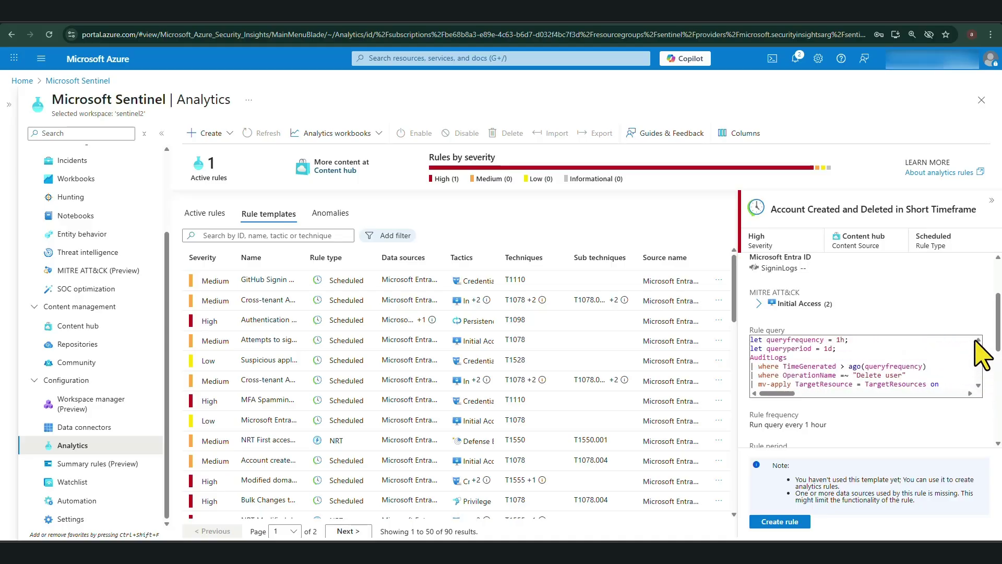
scroll(895, 423, down, 1)
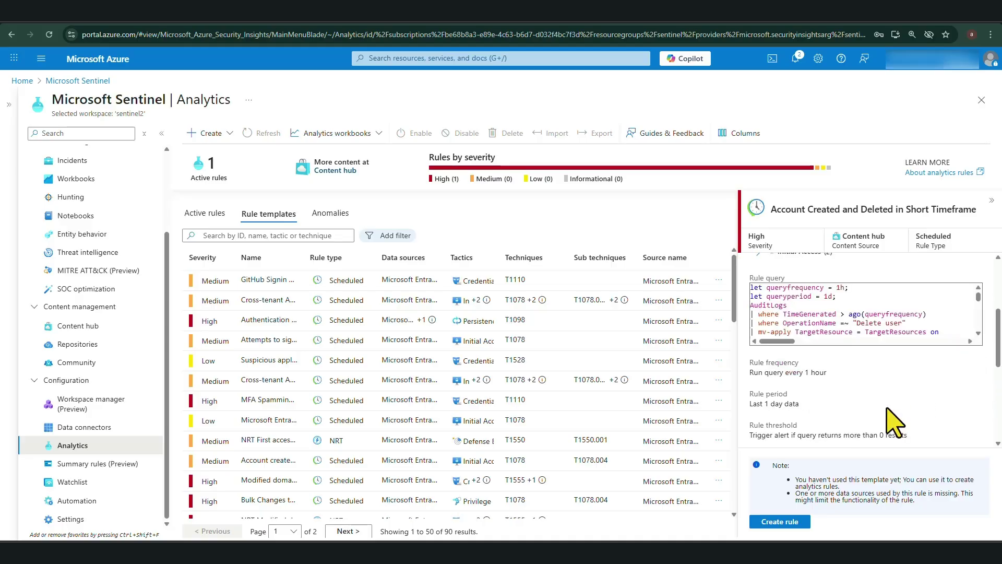
scroll(895, 423, down, 1)
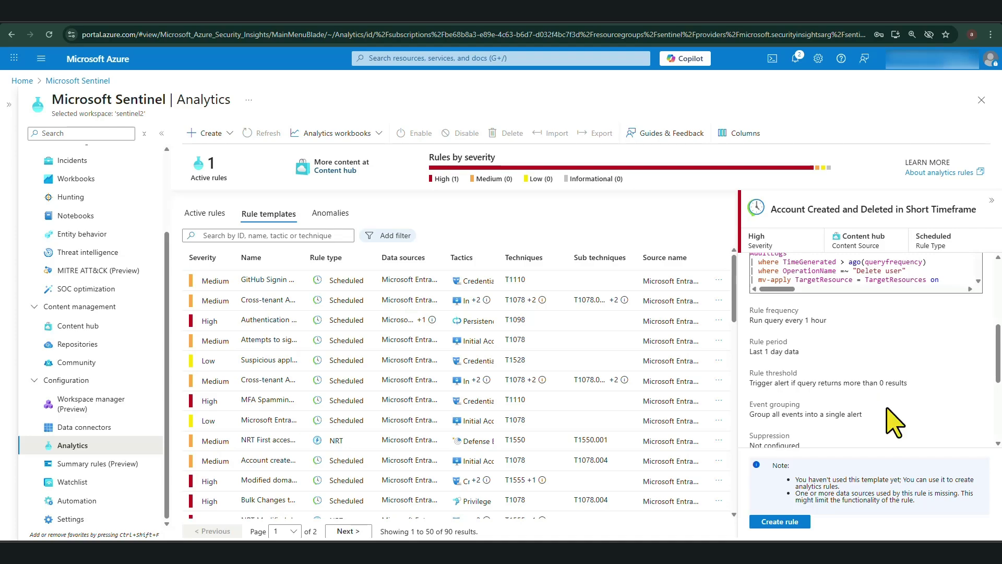
scroll(894, 423, down, 1)
scroll(888, 409, down, 1)
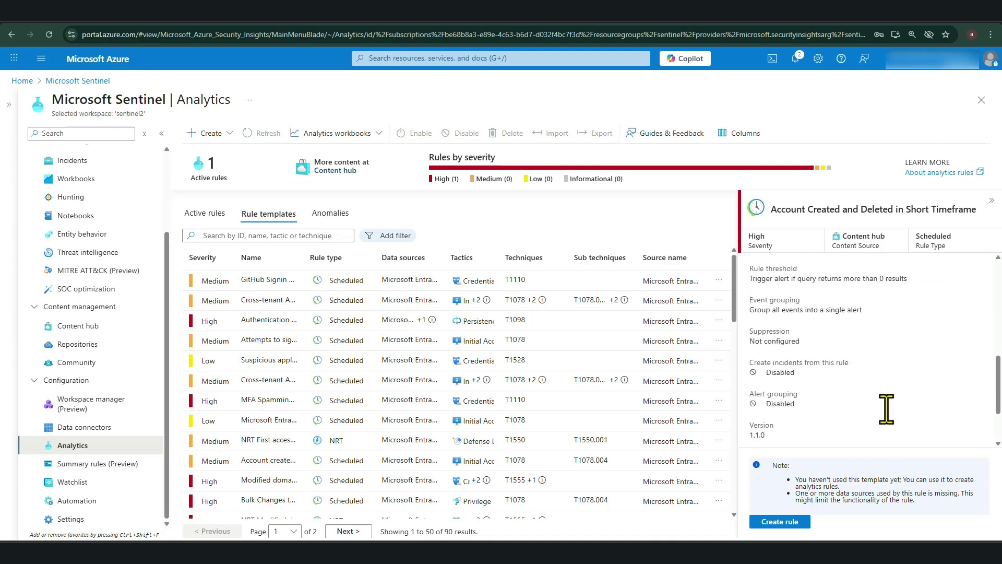
Start a scheduled rule from the template, check its MITRE ATT&CK tactics and accept the prefilled general details
click(783, 520)
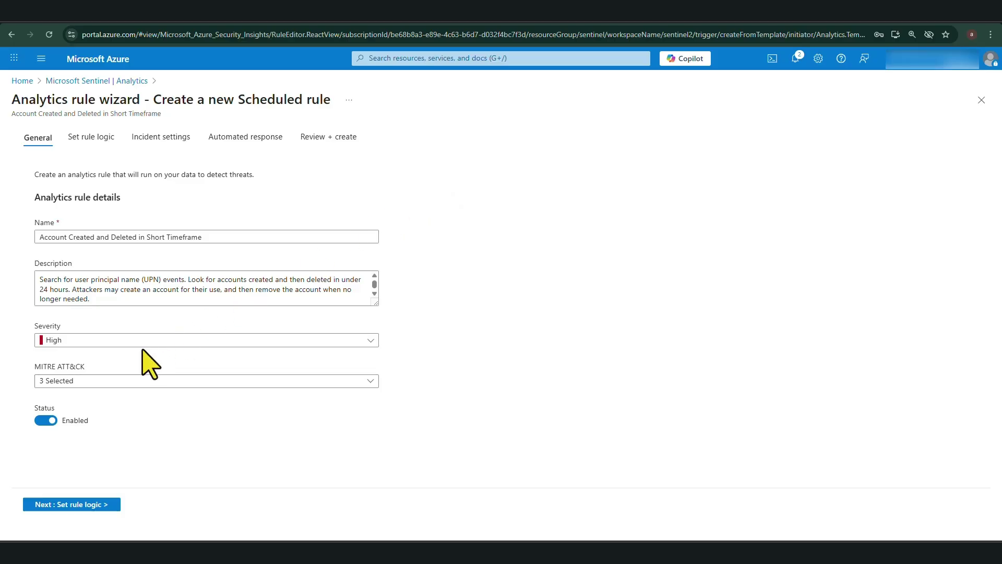
click(92, 381)
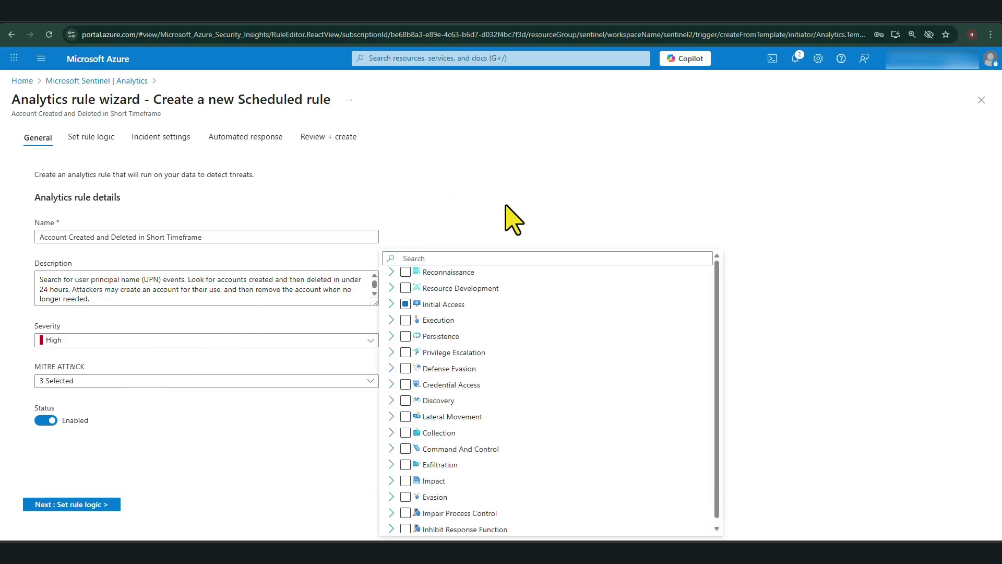
click(542, 196)
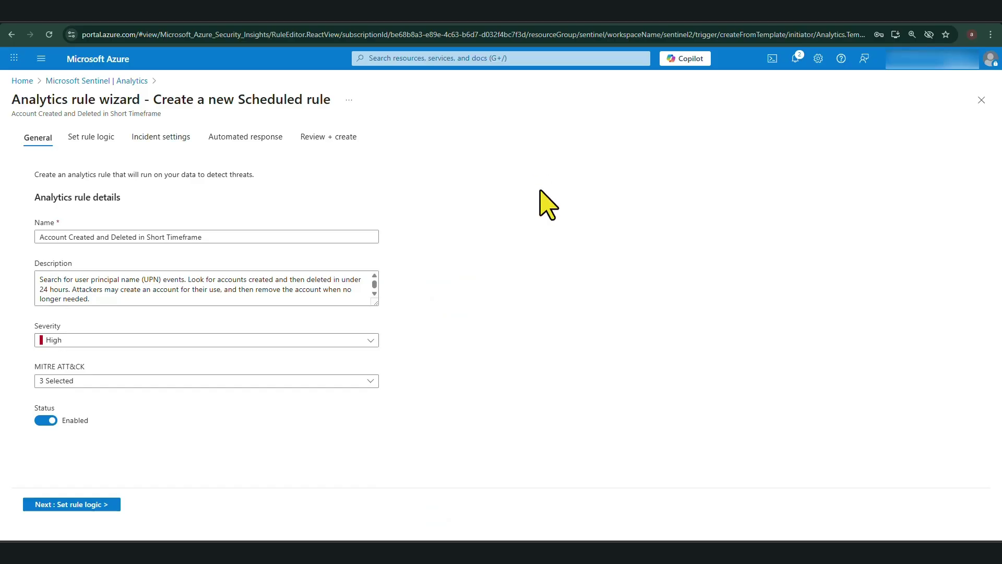
click(54, 503)
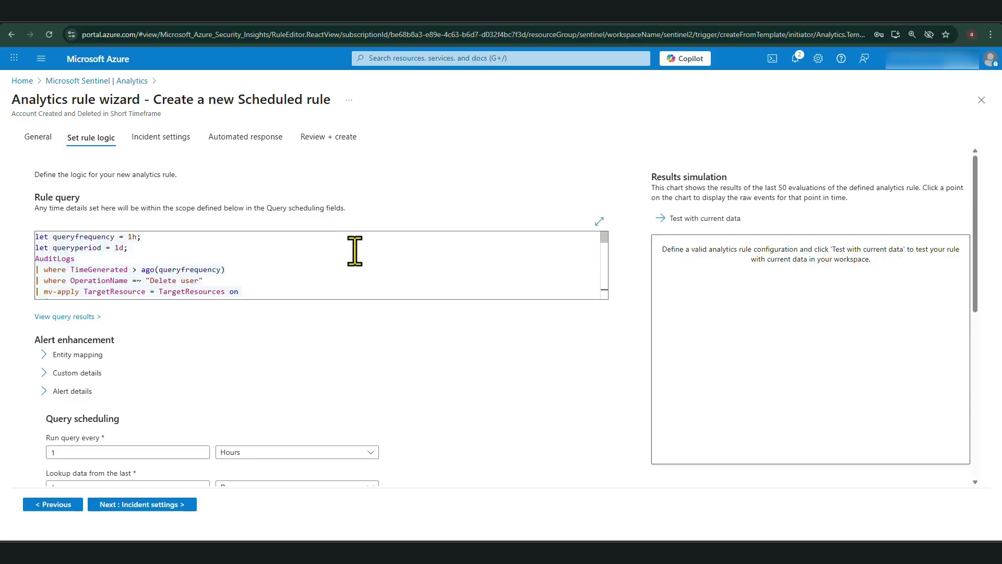
Review the rule's query, scheduling, alert threshold, event grouping and suppression, and continue with the prefilled rule logic
mouse_move(606, 242)
mouse_down()
mouse_move(608, 259)
mouse_move(606, 244)
mouse_up()
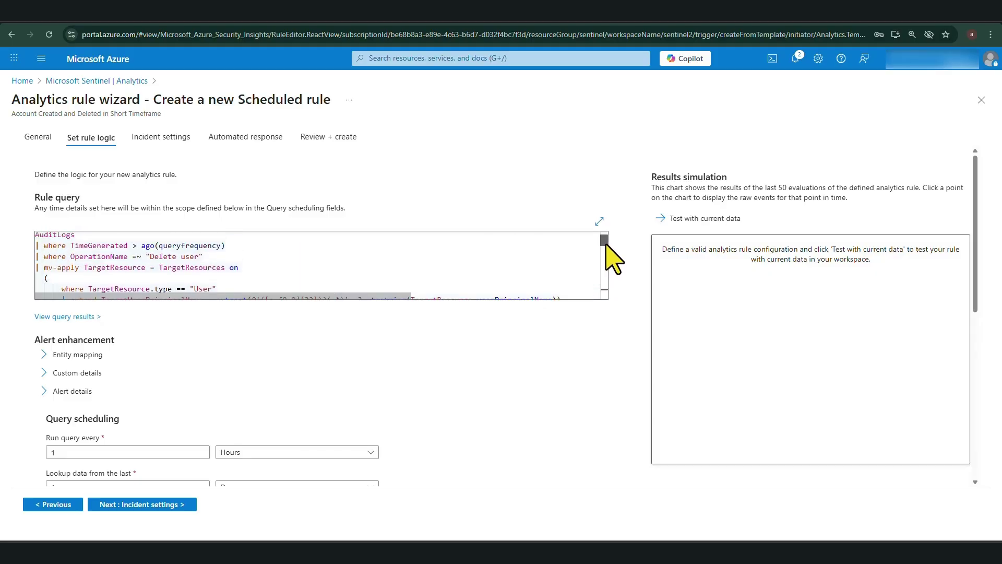
scroll(607, 240, up, 2)
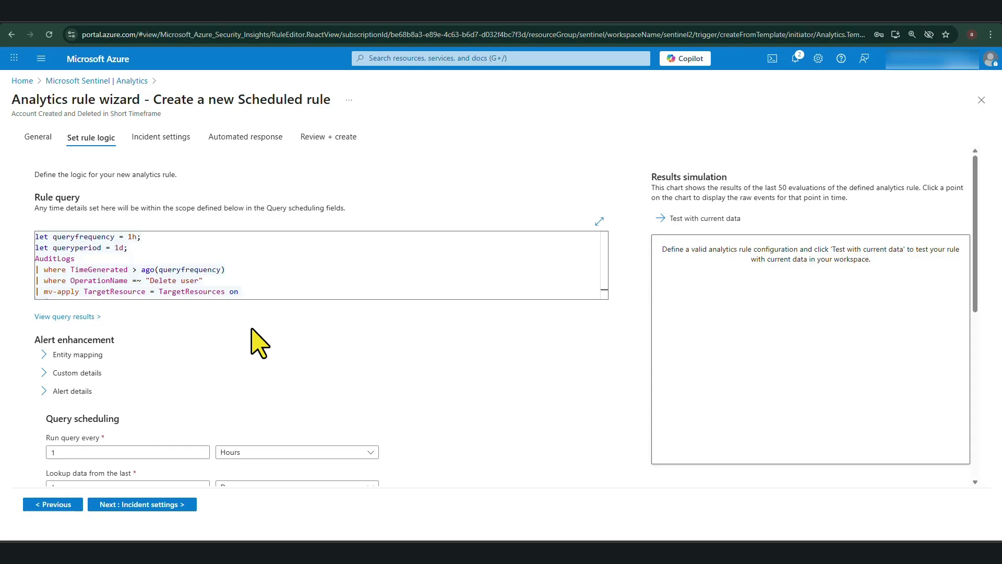
scroll(259, 344, down, 2)
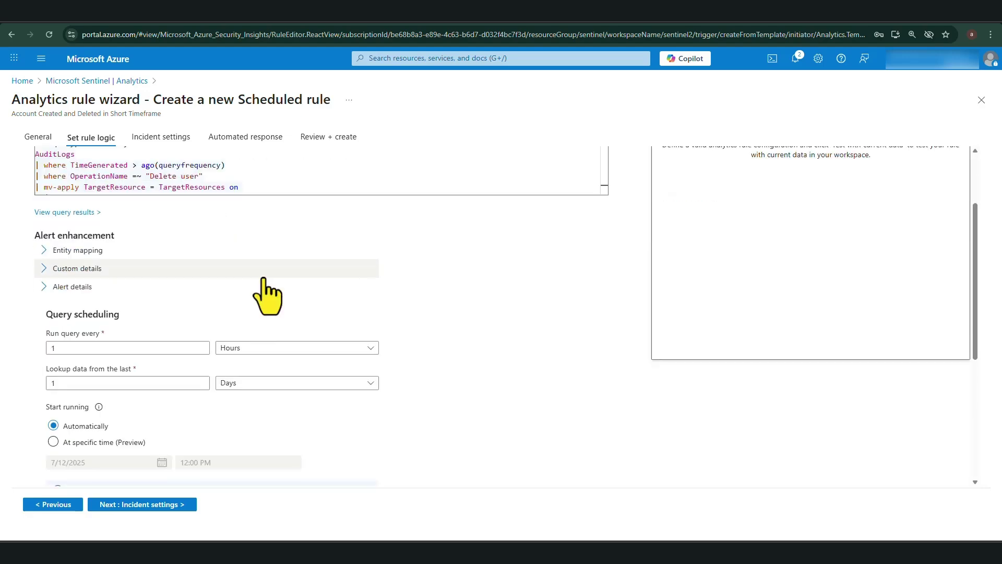
scroll(263, 282, down, 2)
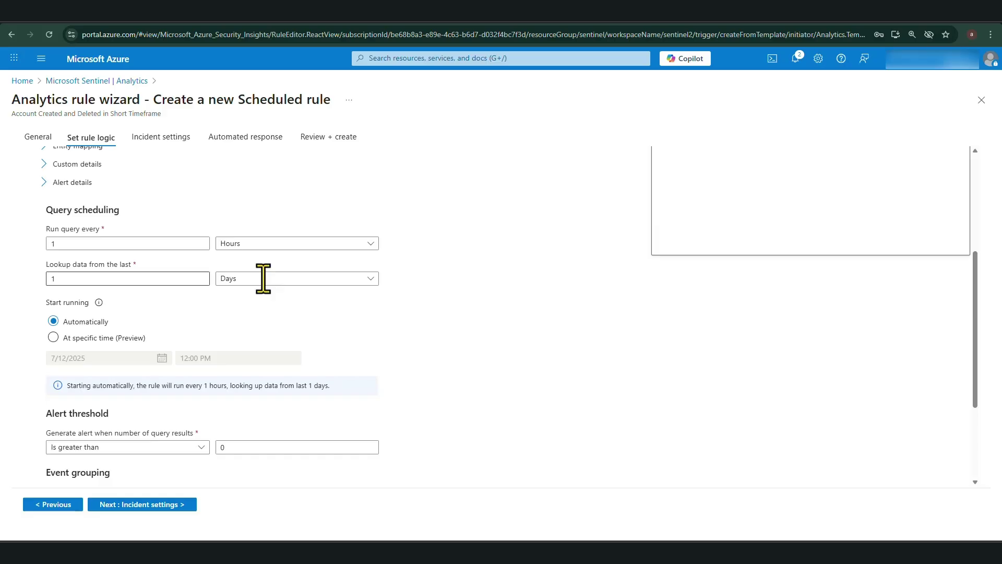
scroll(269, 293, down, 1)
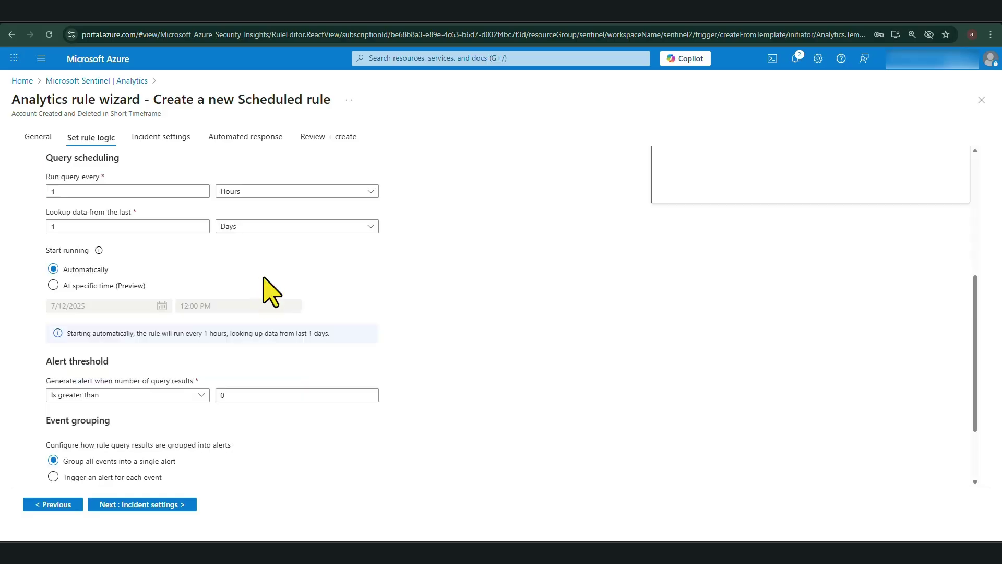
scroll(264, 278, down, 1)
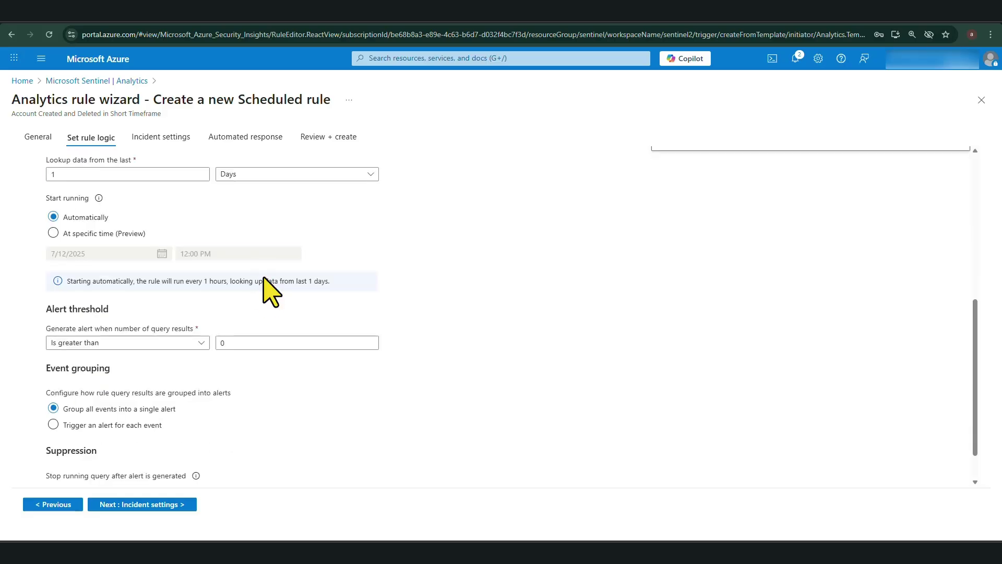
scroll(263, 278, down, 1)
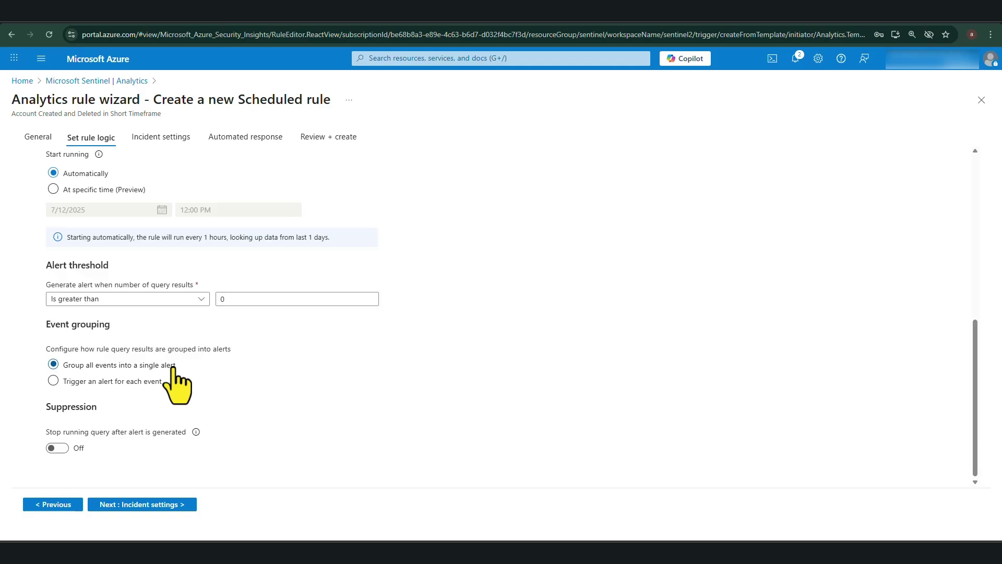
click(110, 506)
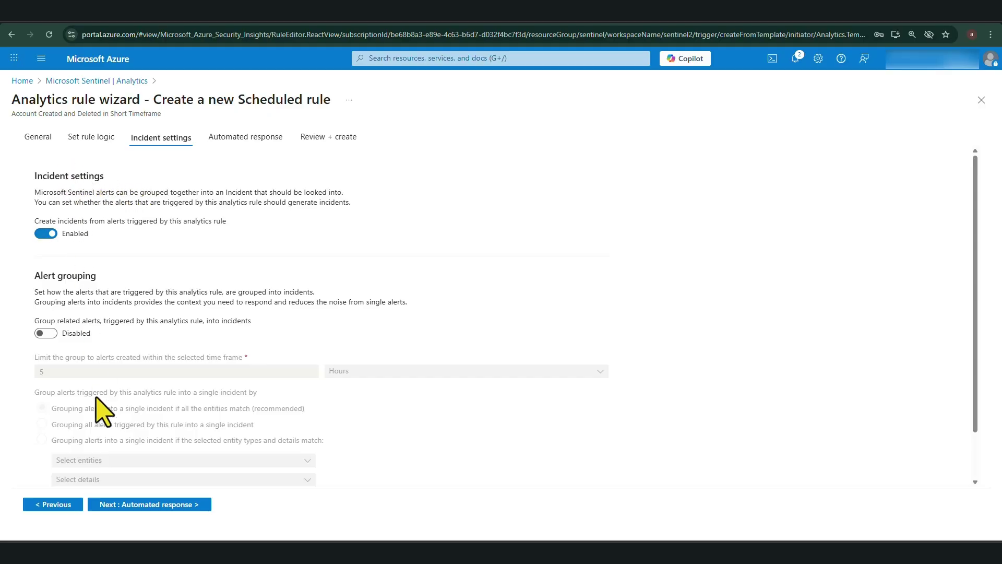
Accept the default incident settings without adding automation rules, then review the rule's summary and save it
click(112, 504)
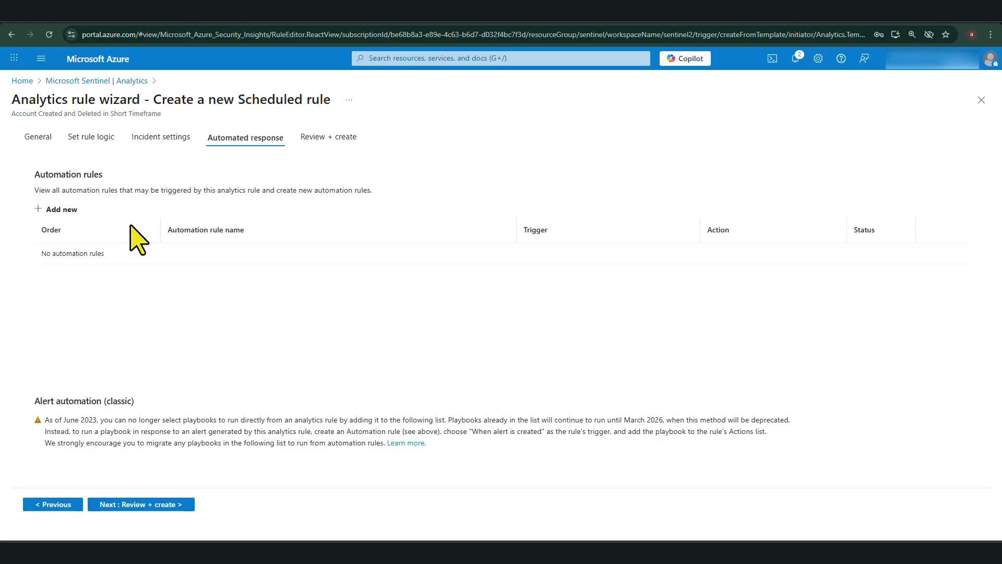
click(142, 505)
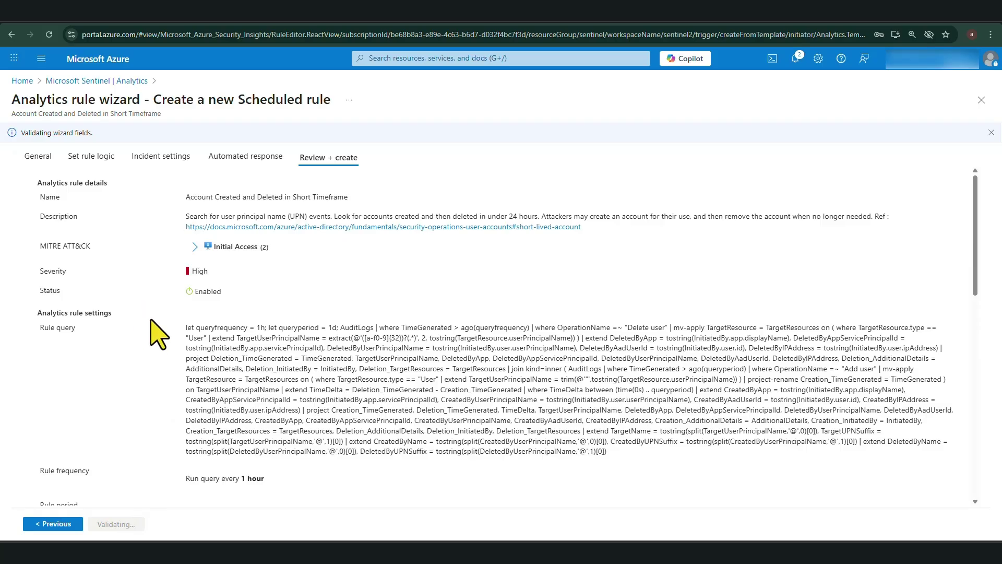
scroll(156, 331, down, 4)
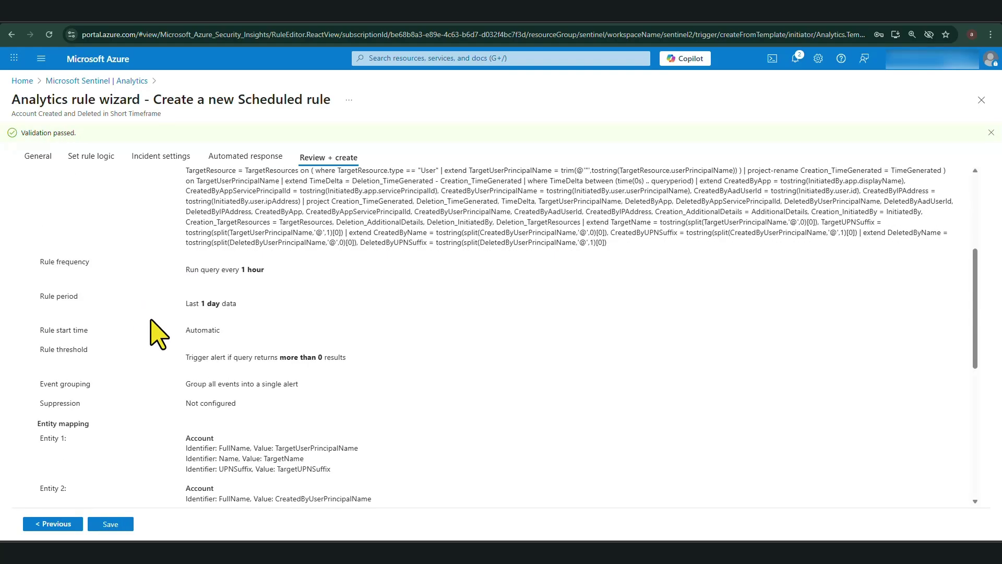
click(118, 525)
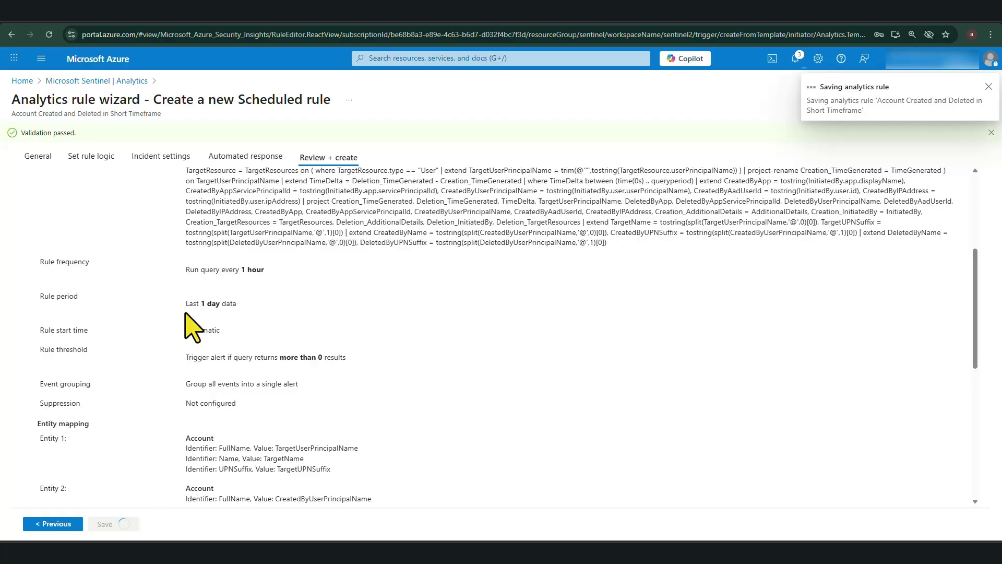